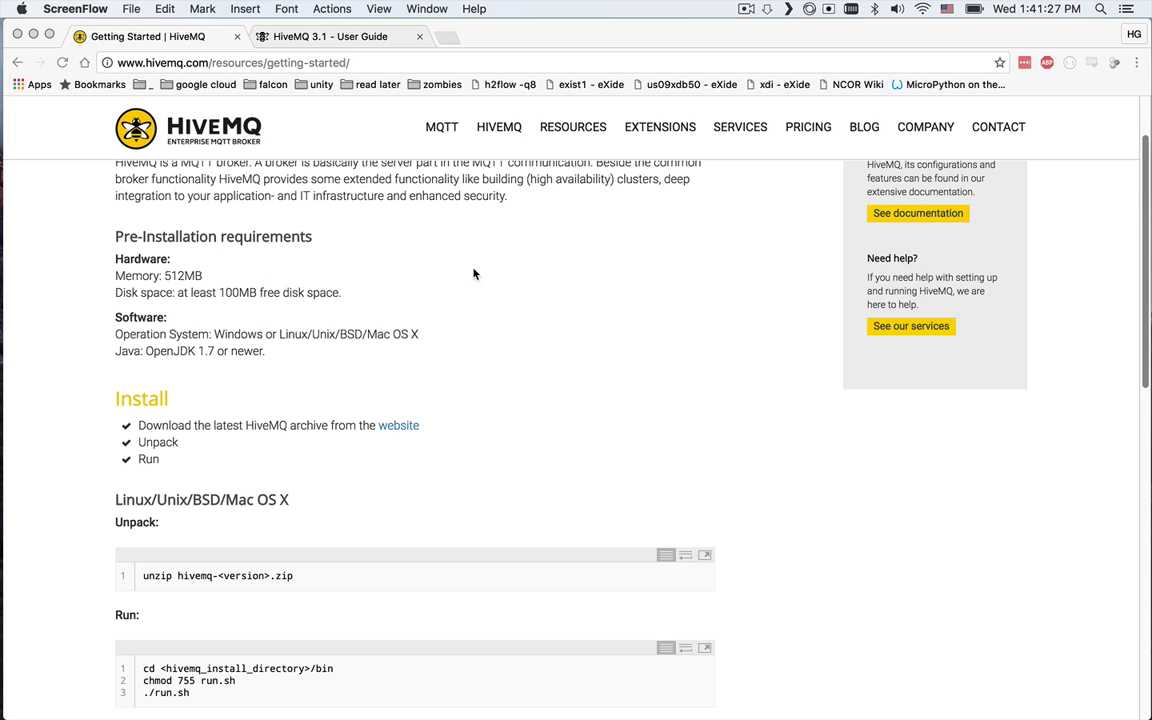
- In the HiveMQ 3.1 User Guide, find Enabling Websockets and select the <websocket-listener> XML example
{"action": "scroll", "coordinate": [303, 270], "scroll_direction": "down", "scroll_amount": 2}
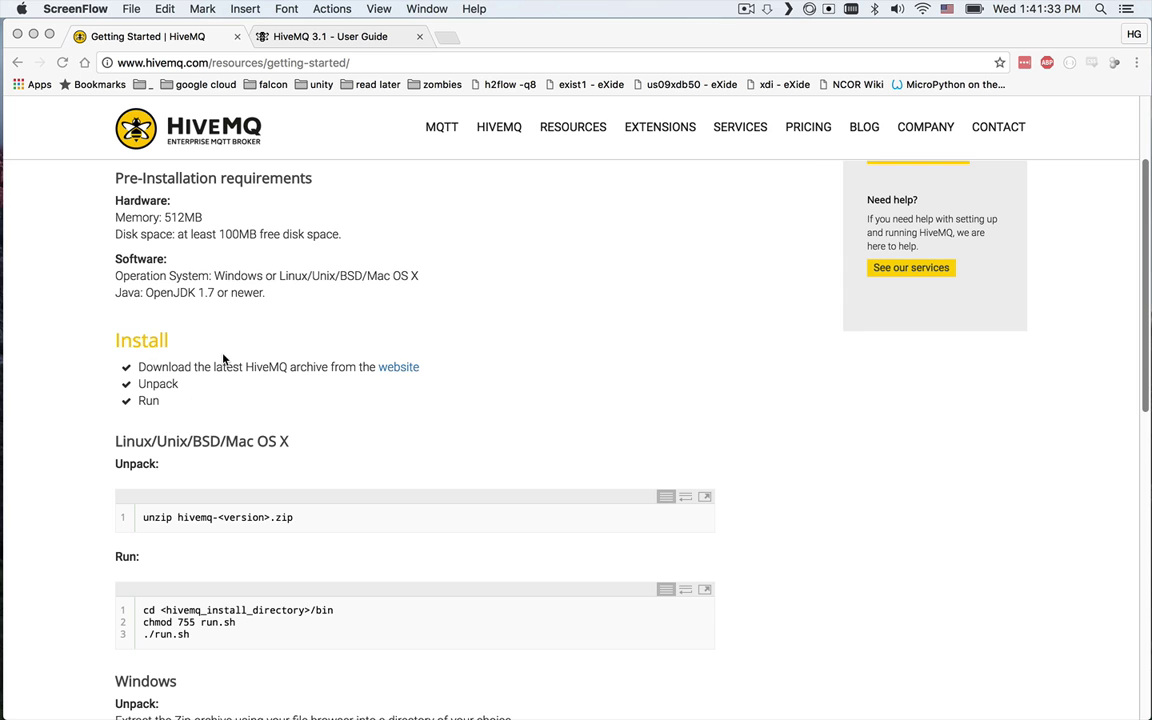
{"action": "scroll", "coordinate": [223, 360], "scroll_direction": "down", "scroll_amount": 2}
{"action": "scroll", "coordinate": [223, 360], "scroll_direction": "down", "scroll_amount": 1}
{"action": "scroll", "coordinate": [223, 360], "scroll_direction": "down", "scroll_amount": 1}
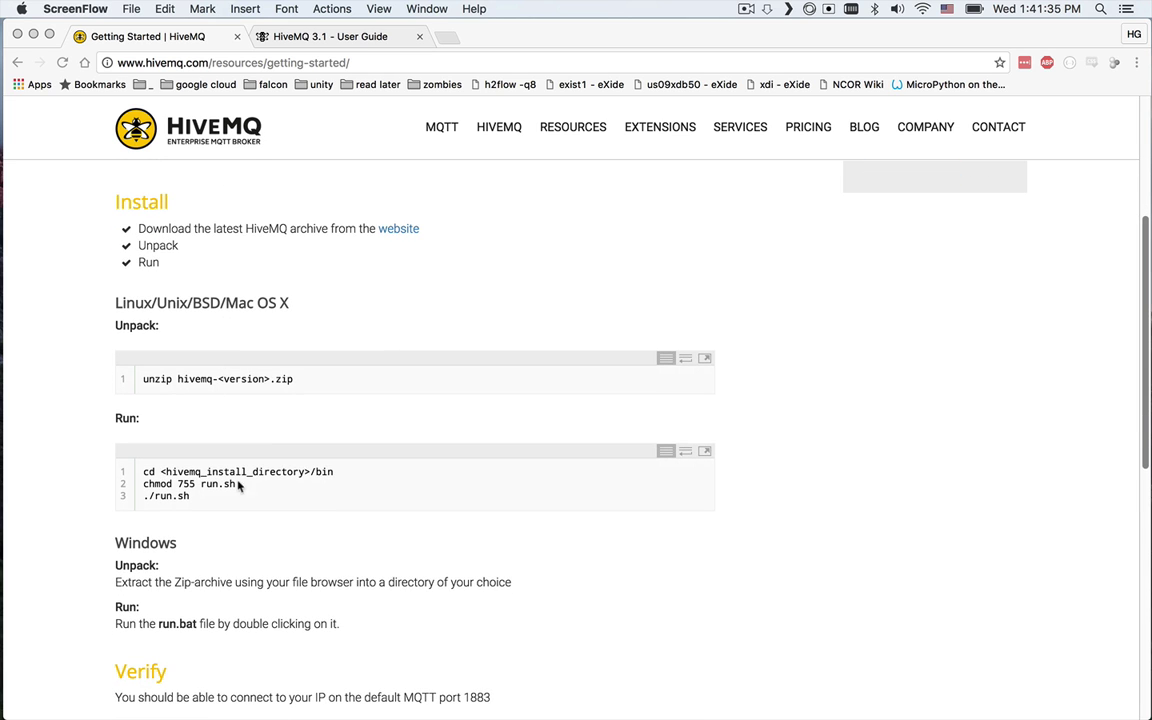
{"action": "scroll", "coordinate": [249, 314], "scroll_direction": "up", "scroll_amount": 1}
{"action": "scroll", "coordinate": [250, 317], "scroll_direction": "up", "scroll_amount": 1}
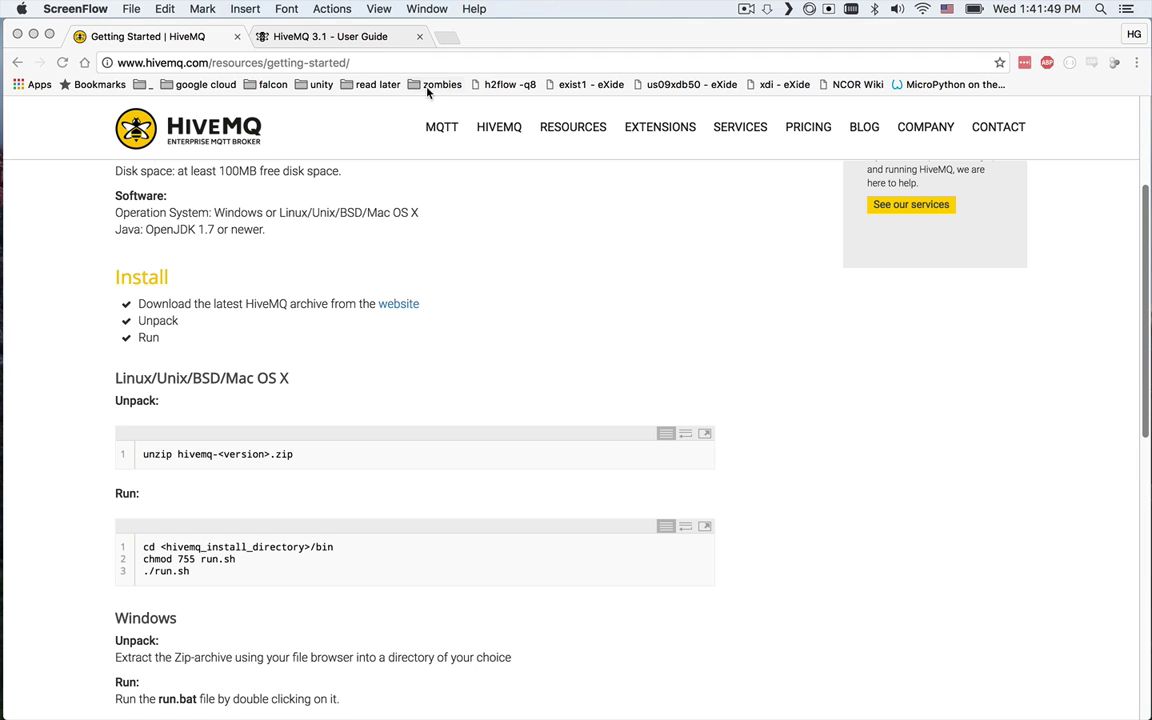
{"action": "left_click", "coordinate": [306, 37]}
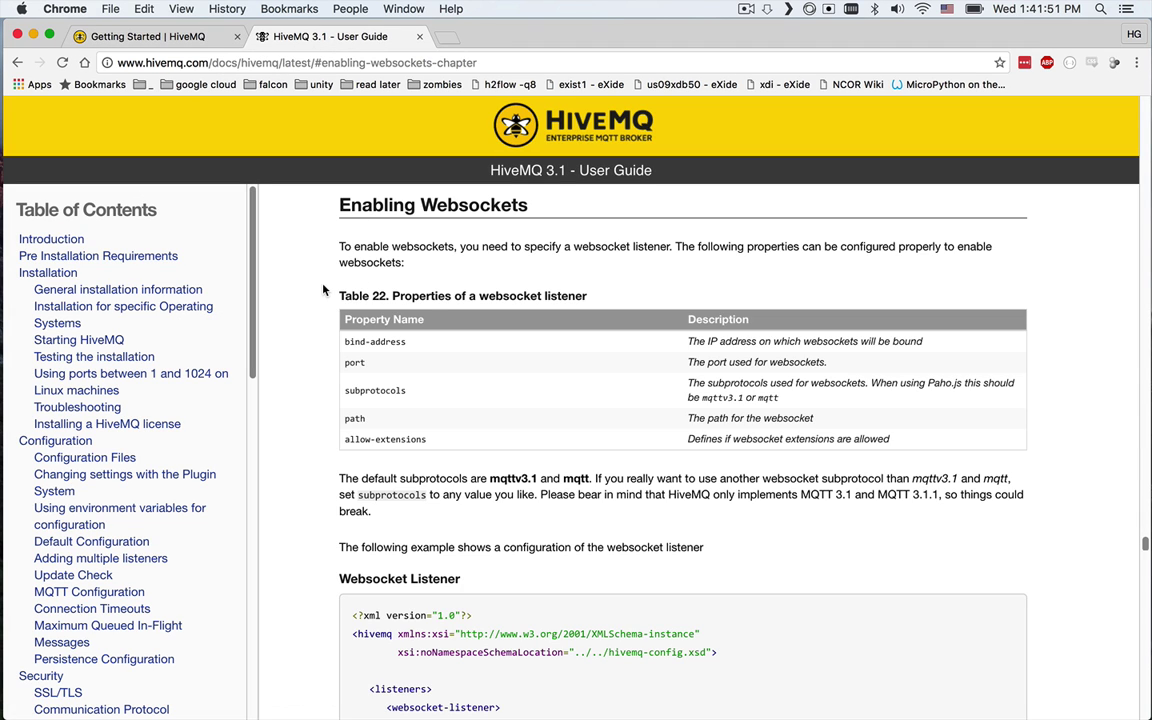
{"action": "scroll", "coordinate": [326, 399], "scroll_direction": "down", "scroll_amount": 5}
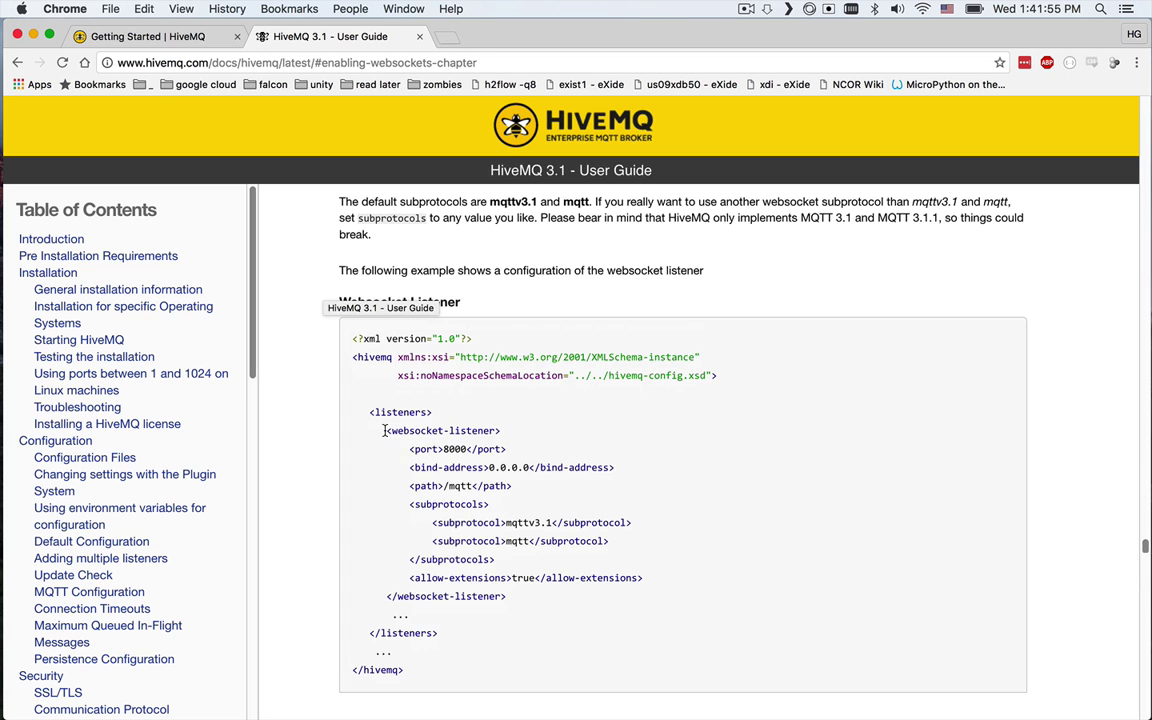
{"action": "left_click_drag", "start_coordinate": [388, 430], "coordinate": [518, 618]}
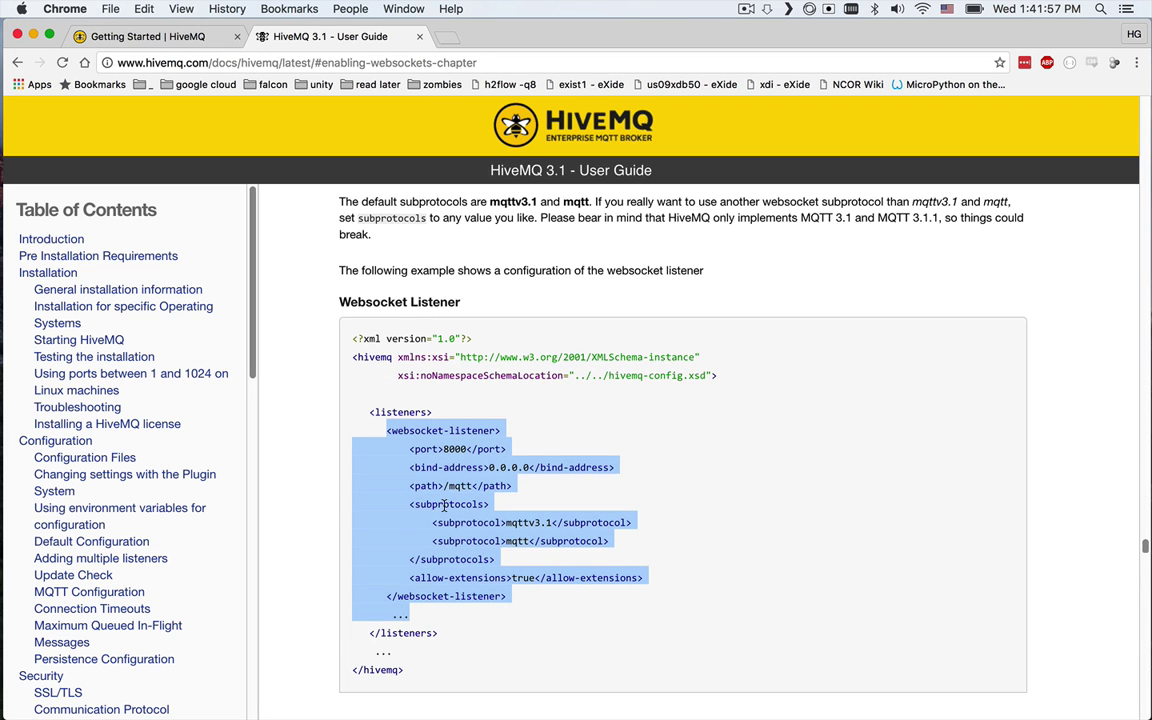
- Paste the websocket-listener block (port 61614) below </tcp-listener> in config.xml and save it
{"action": "key", "text": "super+Tab"}
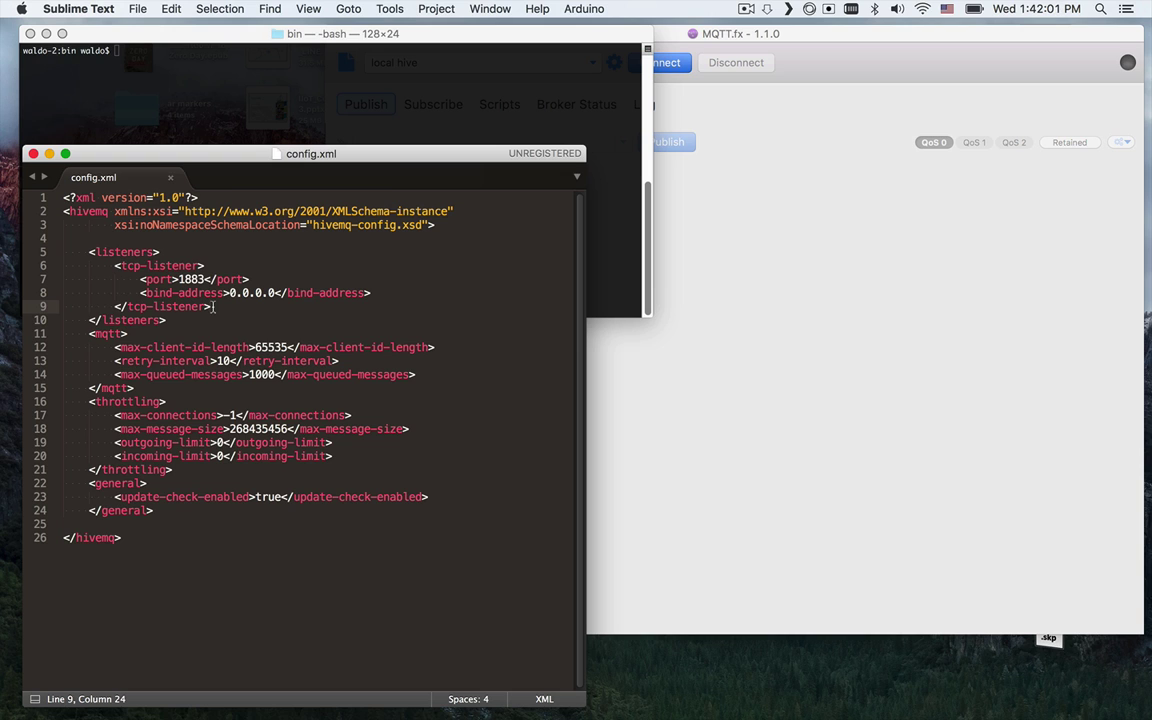
{"action": "key", "text": "Return"}
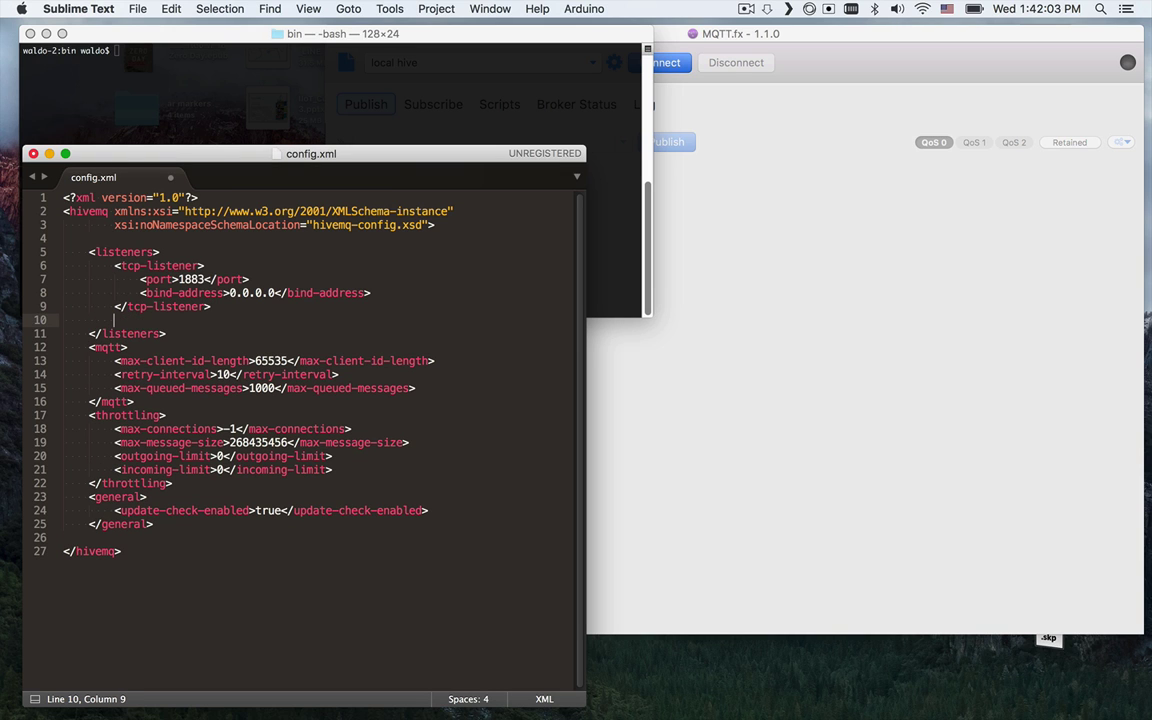
{"action": "type", "text": "<websocket-listener>           <port>61614</port>           <bind-address>0.0.0.0</bind-address>           <path>/mqtt</path>           <subprotocols>               <subprotocol>mqttv3.1</subprotocol>               <subprotocol>mqtt</subprotocol>           </subprotocols>           <allow-extensions>true</allow-extensions>       </websocket-listener>"}
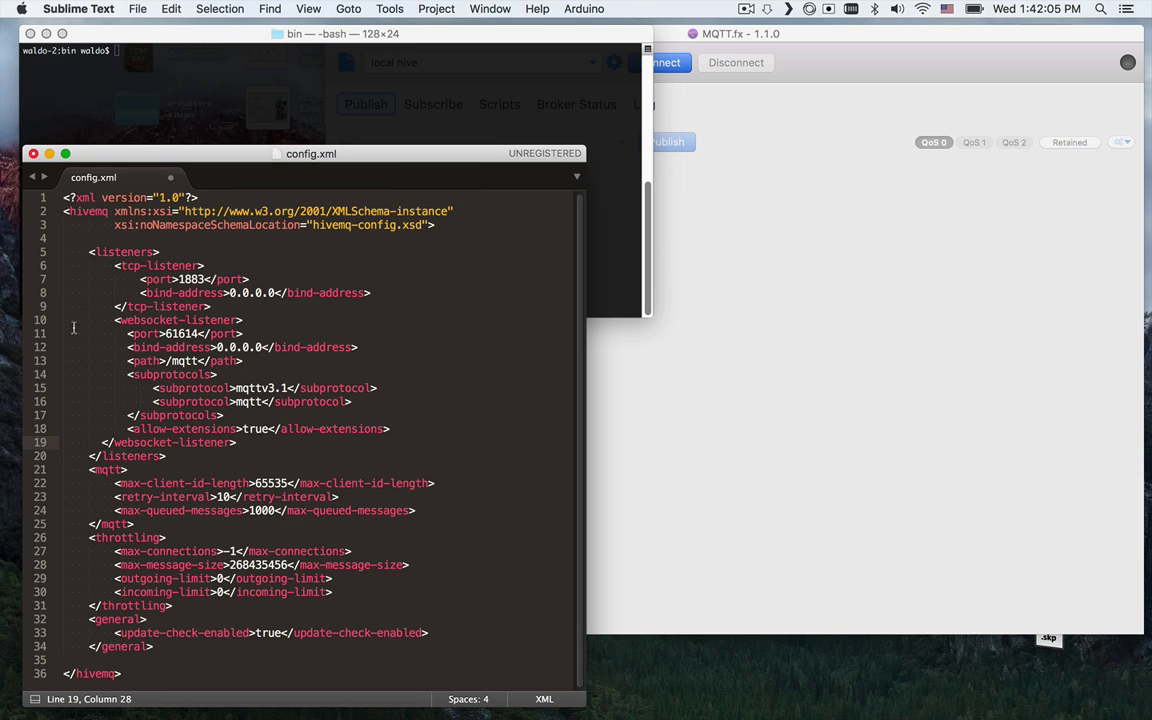
{"action": "double_click", "coordinate": [174, 336]}
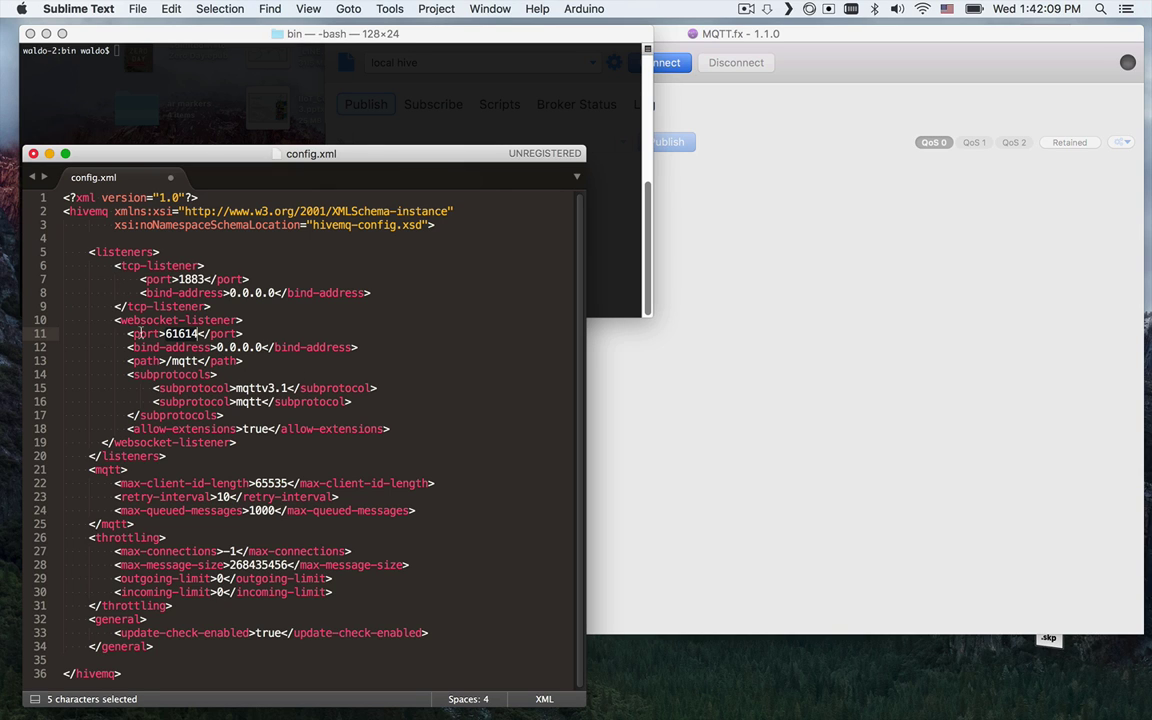
{"action": "left_click", "coordinate": [196, 320]}
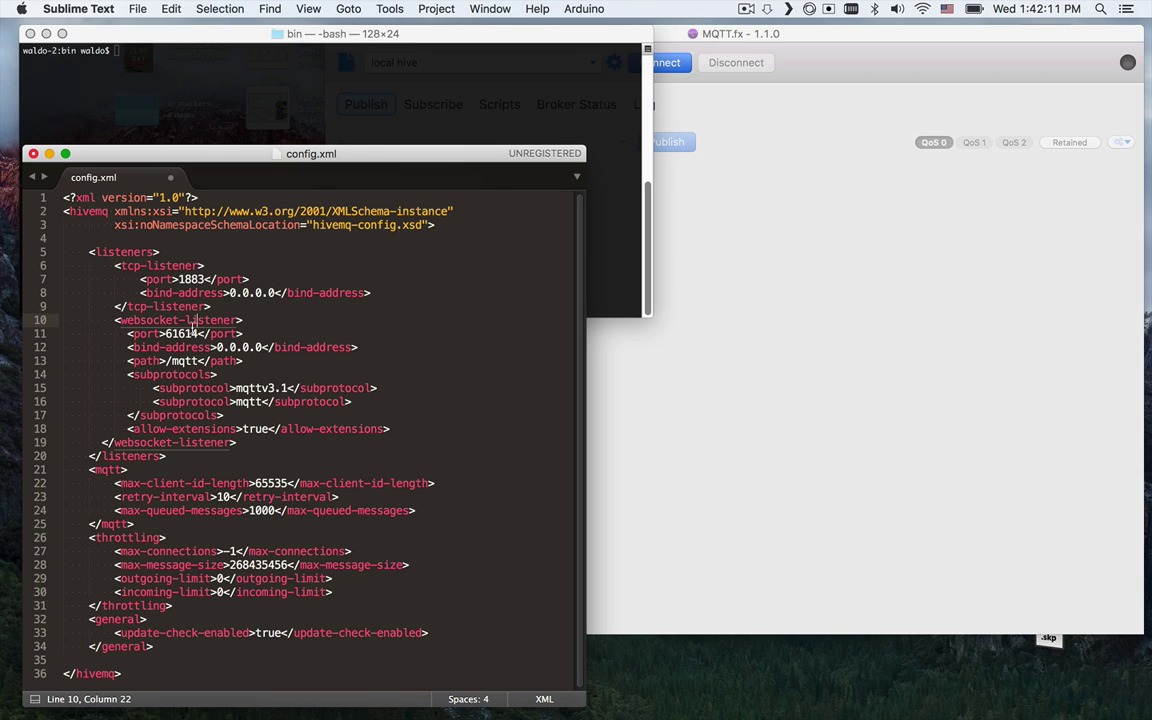
{"action": "key", "text": "super+s"}
{"action": "left_click", "coordinate": [182, 93]}
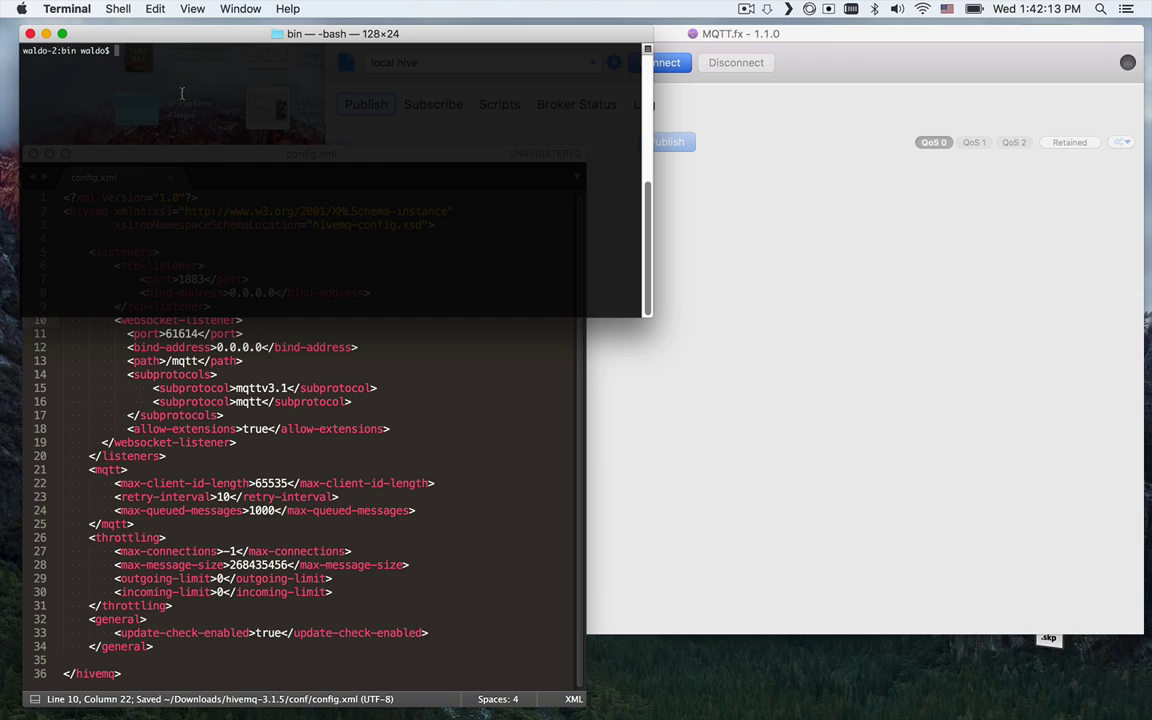
- Start HiveMQ with ./run.sh and check the log lists TCP on 1883 and websocket on 61614
{"action": "type", "text": "./"}
{"action": "type", "text": "run.sh"}
{"action": "key", "text": "Return"}
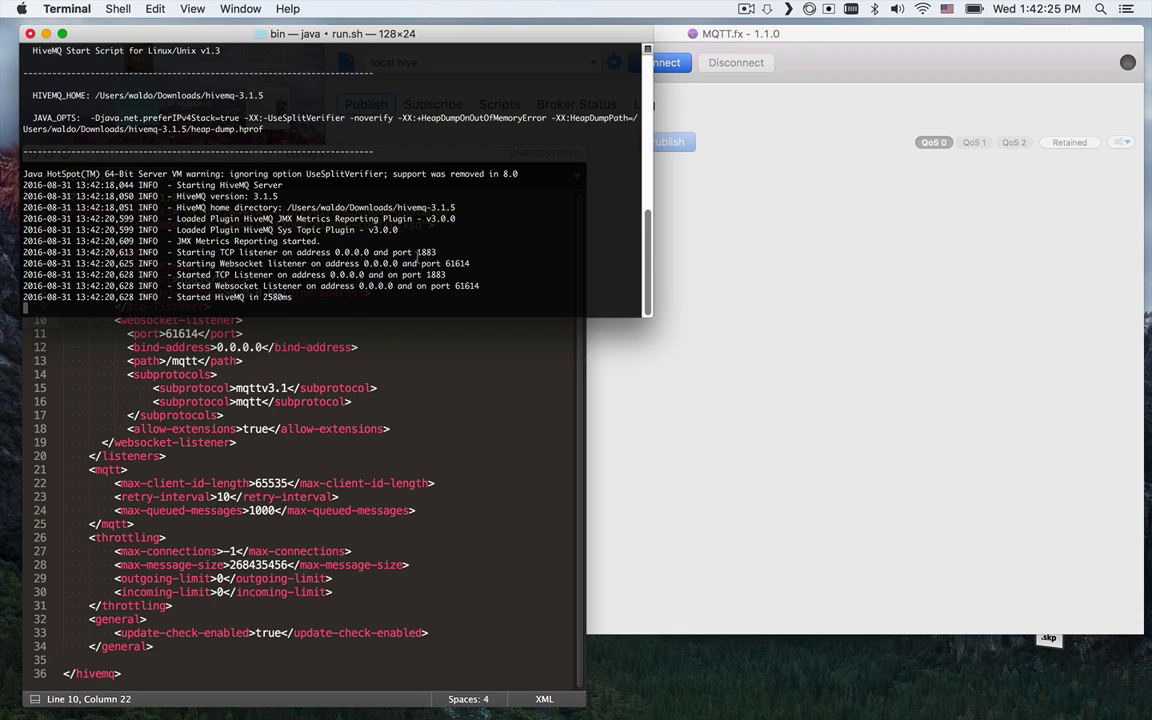
{"action": "left_click_drag", "start_coordinate": [415, 252], "coordinate": [452, 265]}
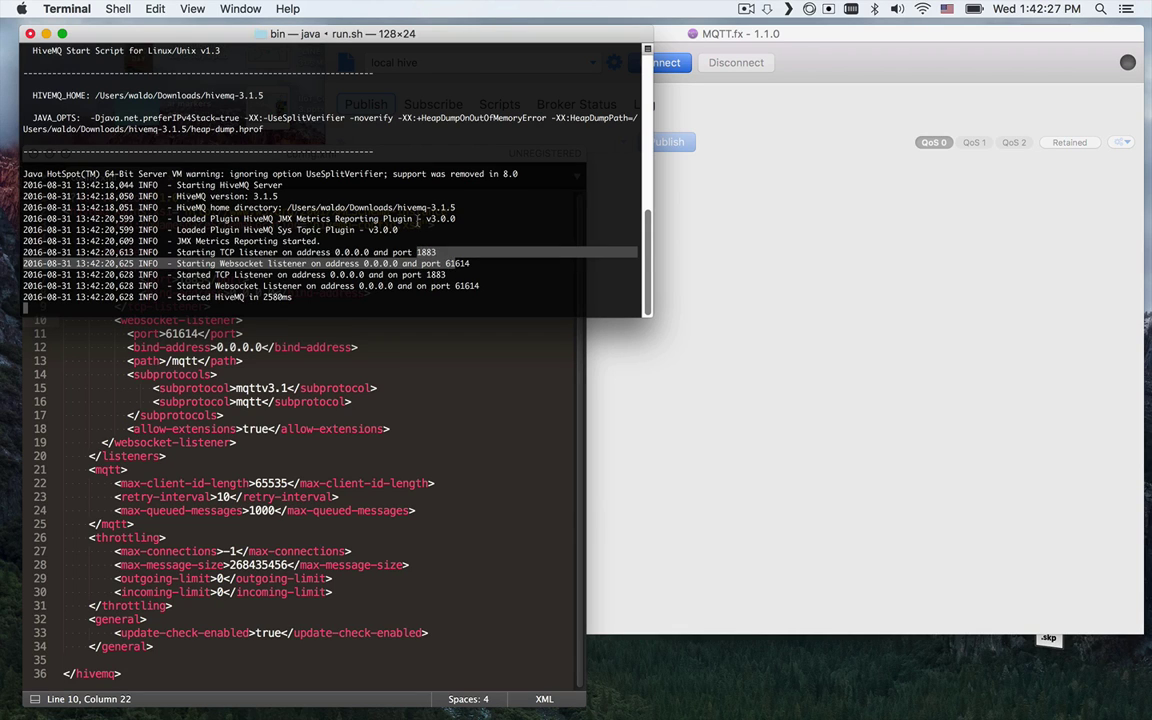
{"action": "left_click", "coordinate": [408, 241]}
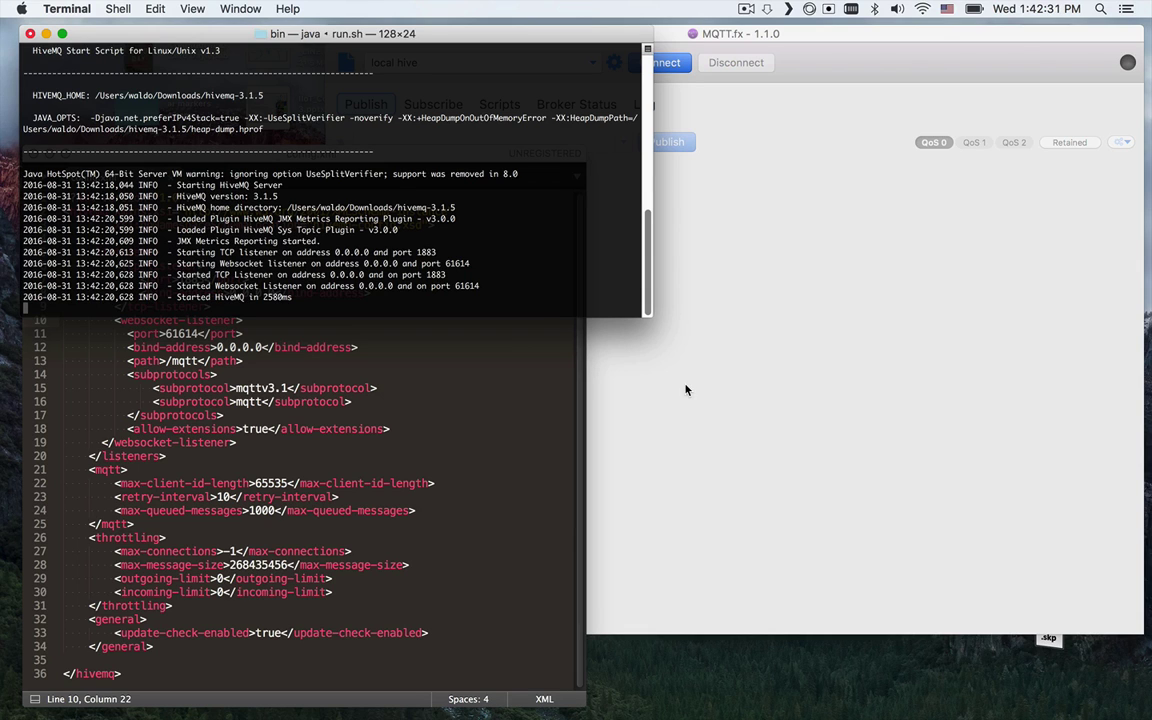
{"action": "left_click", "coordinate": [828, 37]}
- Confirm the local hive profile uses localhost port 1883 and connect to the broker
{"action": "left_click_drag", "start_coordinate": [801, 41], "coordinate": [807, 40]}
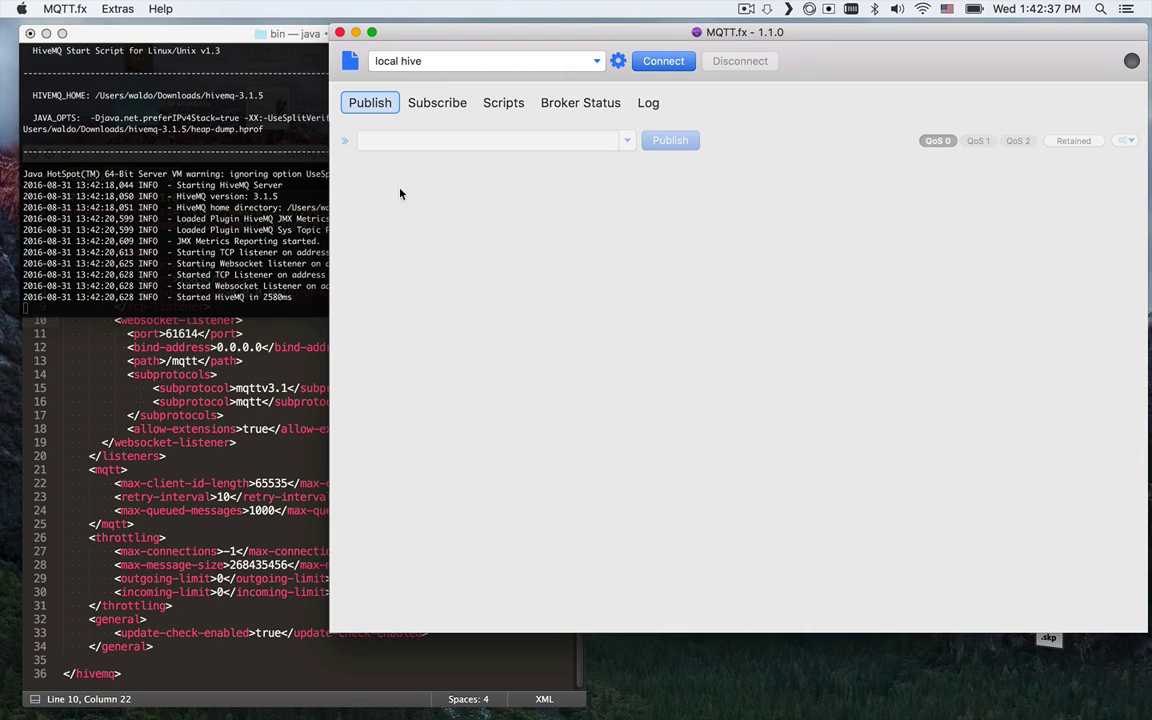
{"action": "left_click", "coordinate": [617, 61]}
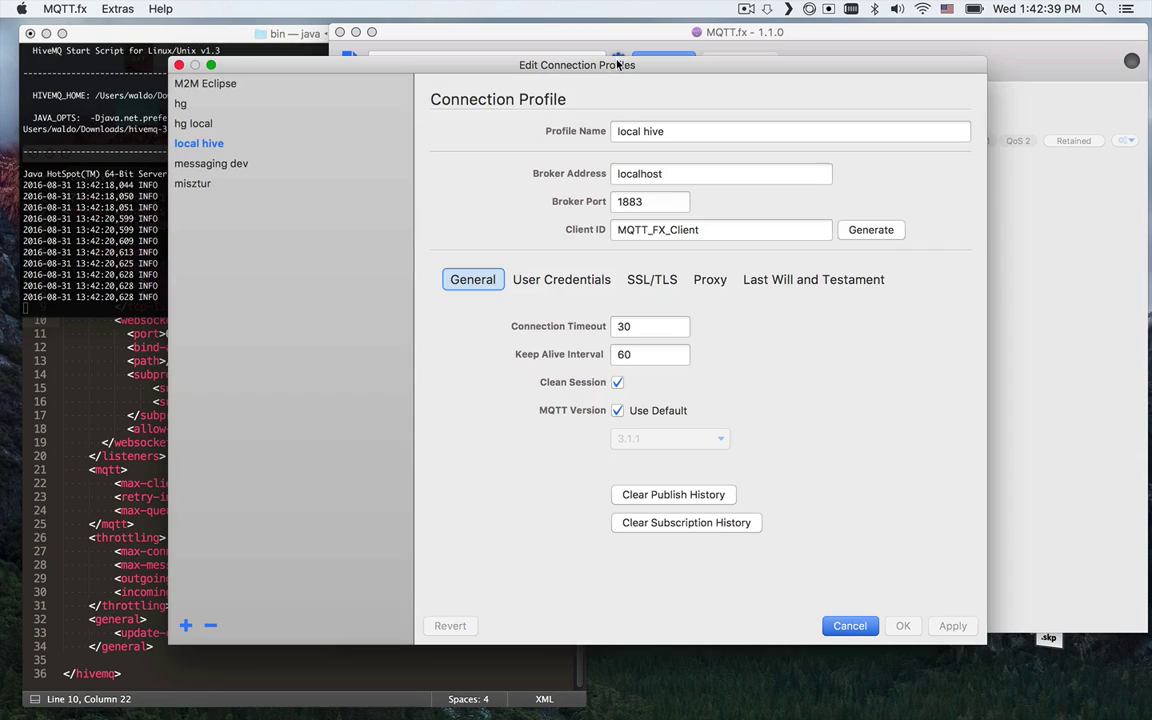
{"action": "left_click", "coordinate": [676, 174]}
{"action": "double_click", "coordinate": [676, 174]}
{"action": "double_click", "coordinate": [640, 201]}
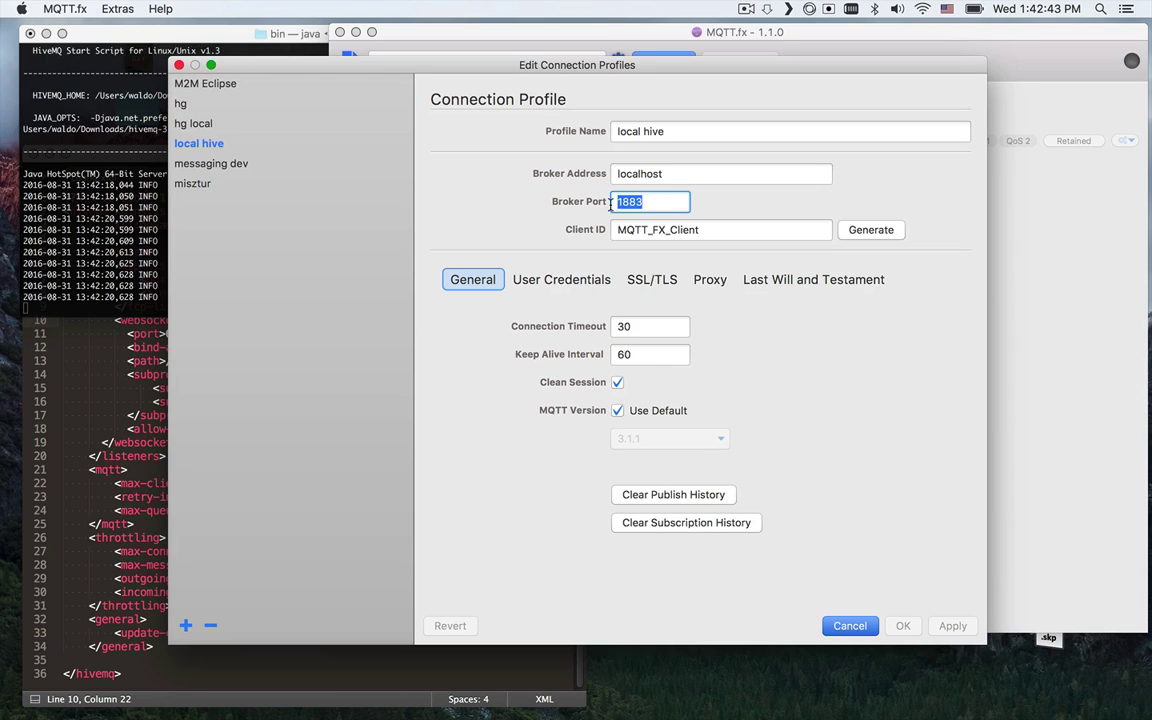
{"action": "left_click", "coordinate": [850, 625]}
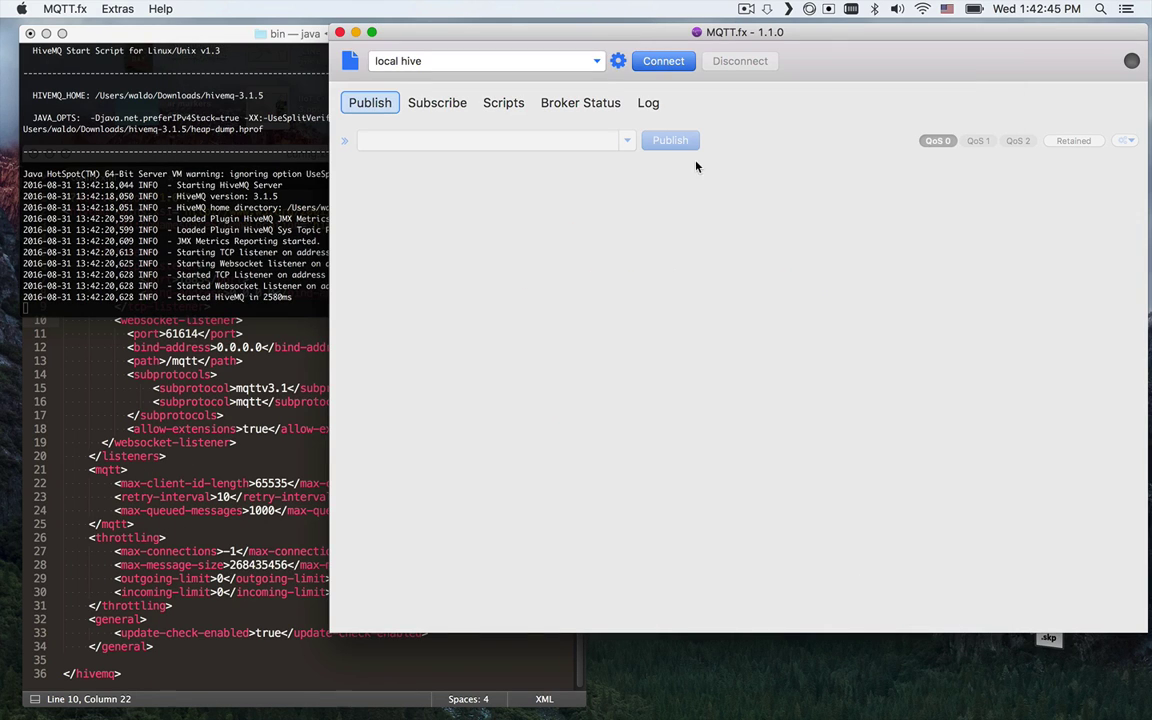
{"action": "left_click", "coordinate": [663, 61]}
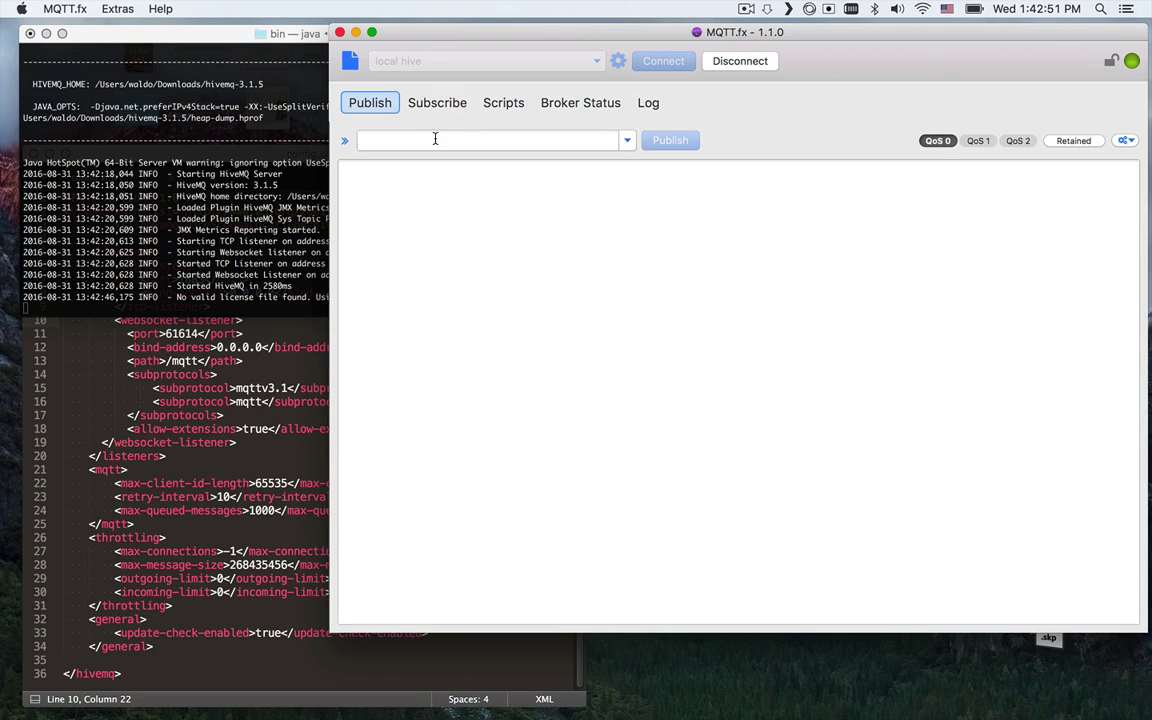
- Subscribe to the /test topic in place of the old /maclean topic
{"action": "left_click", "coordinate": [432, 103]}
{"action": "left_click_drag", "start_coordinate": [401, 140], "coordinate": [325, 143]}
{"action": "type", "text": "/test"}
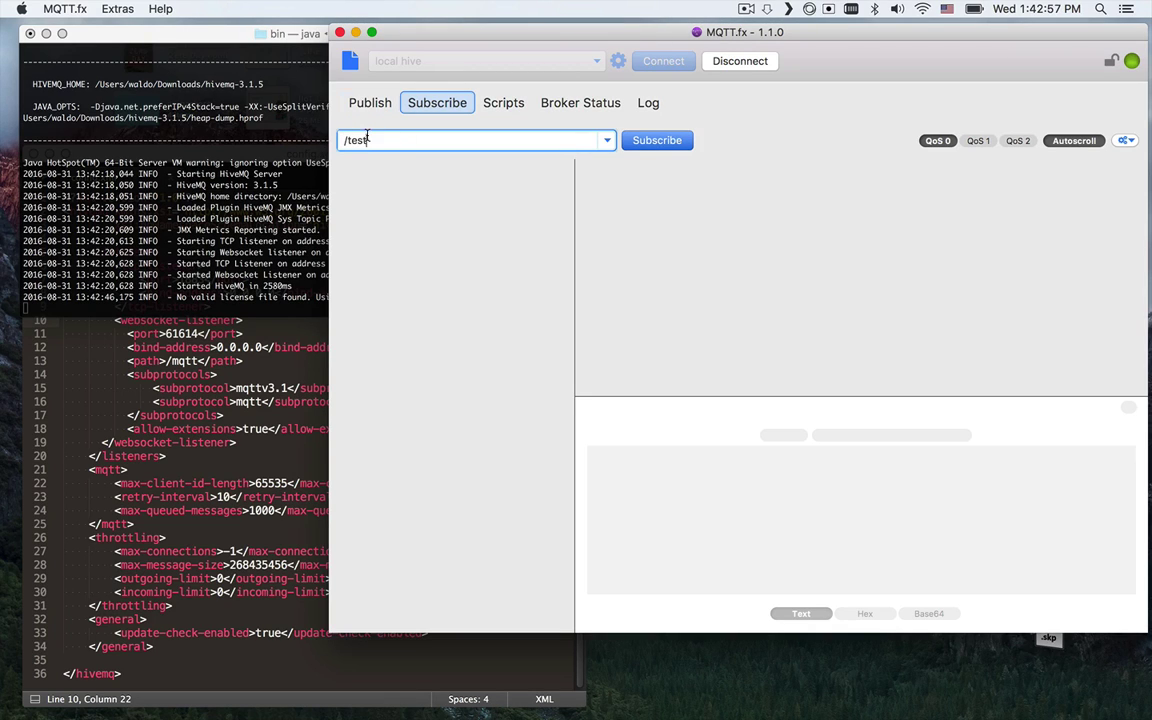
{"action": "left_click", "coordinate": [657, 140]}
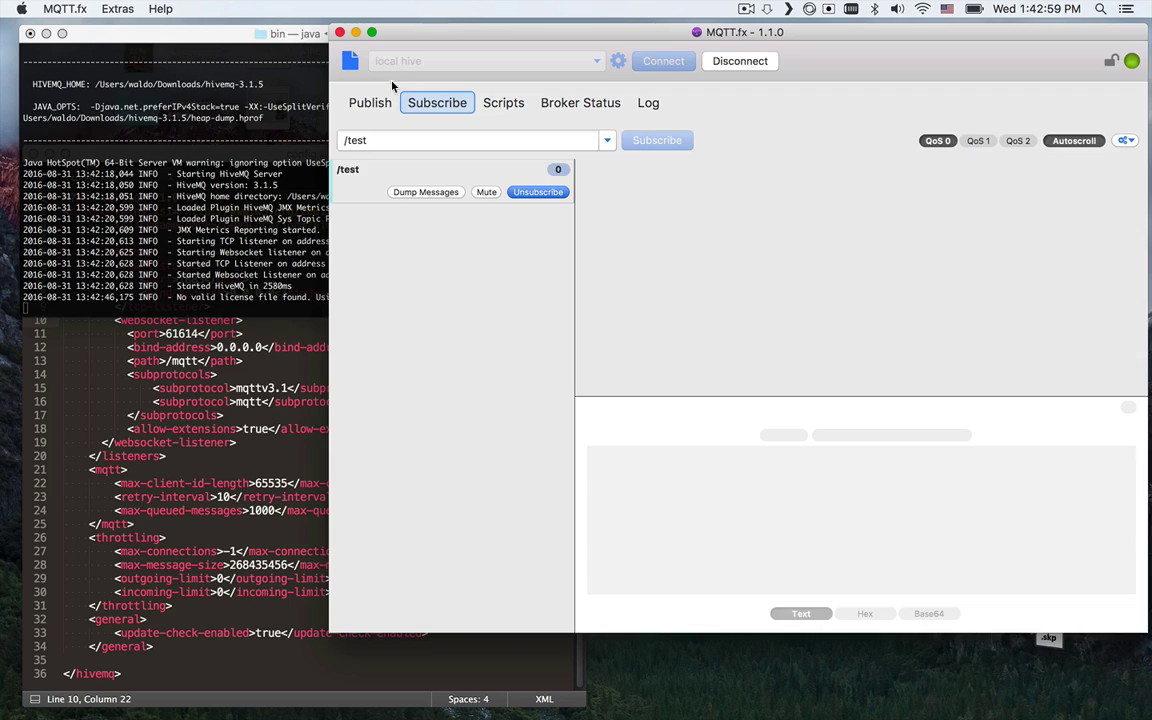
- Publish 'hello' on /test and check that the subscription received it
{"action": "left_click", "coordinate": [370, 103]}
{"action": "left_click", "coordinate": [380, 140]}
{"action": "type", "text": "/test"}
{"action": "left_click", "coordinate": [378, 172]}
{"action": "type", "text": "hello"}
{"action": "left_click", "coordinate": [658, 146]}
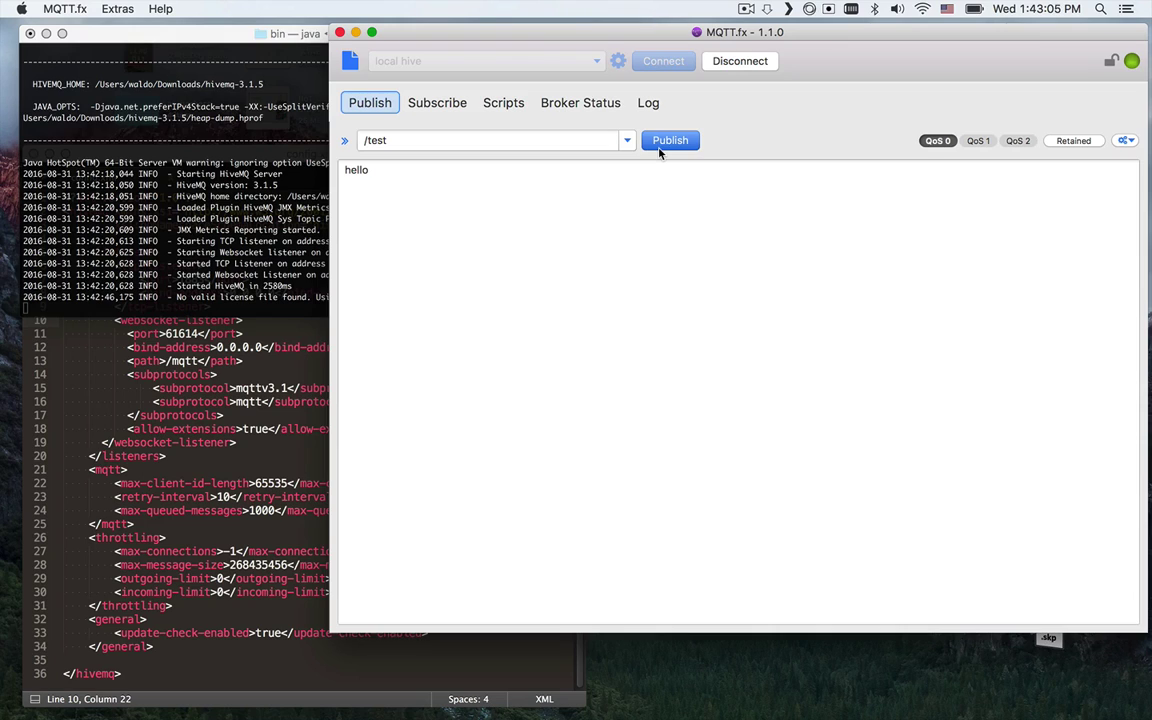
{"action": "left_click", "coordinate": [425, 106]}
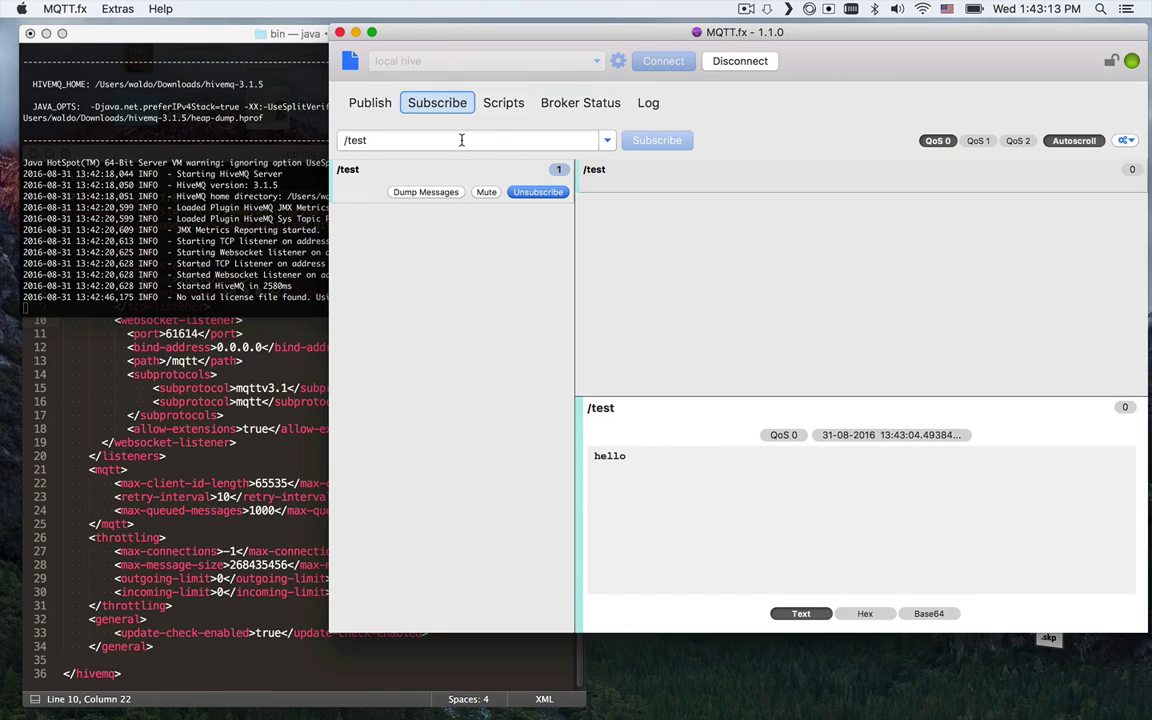
{"action": "mouse_move", "coordinate": [450, 175]}
{"action": "key", "text": "ctrl+Right"}
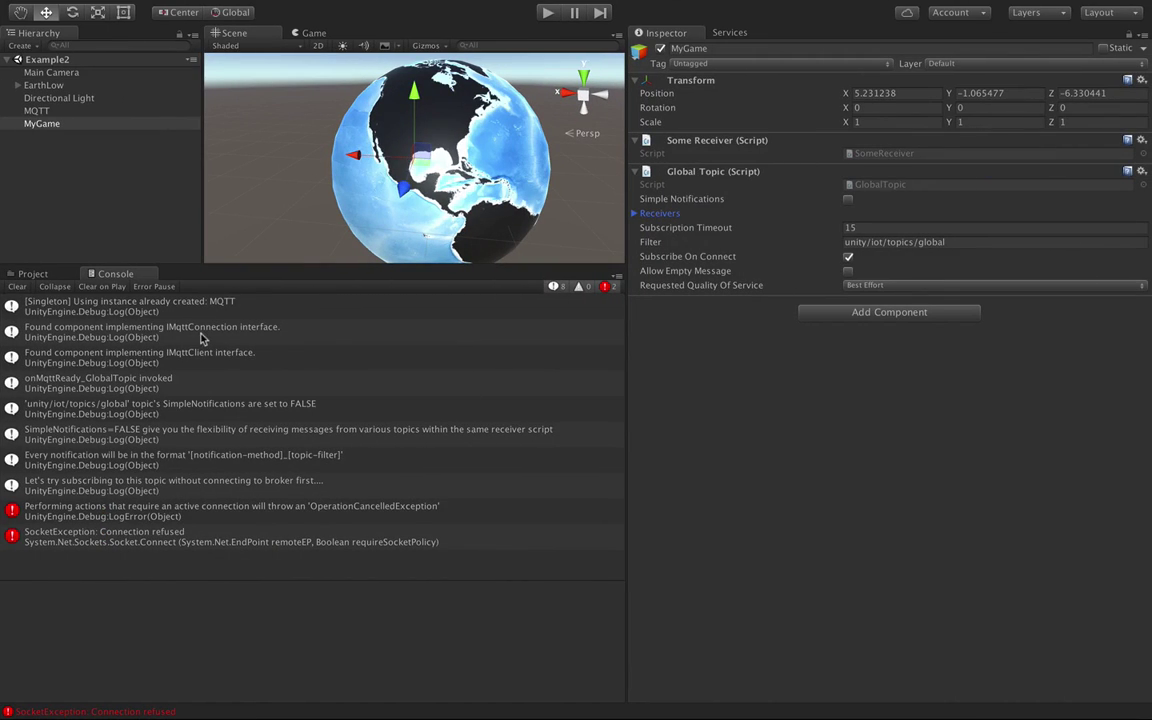
- Clear the Console's connection-refused errors and select the MQTT object in the Hierarchy
{"action": "left_click", "coordinate": [17, 286]}
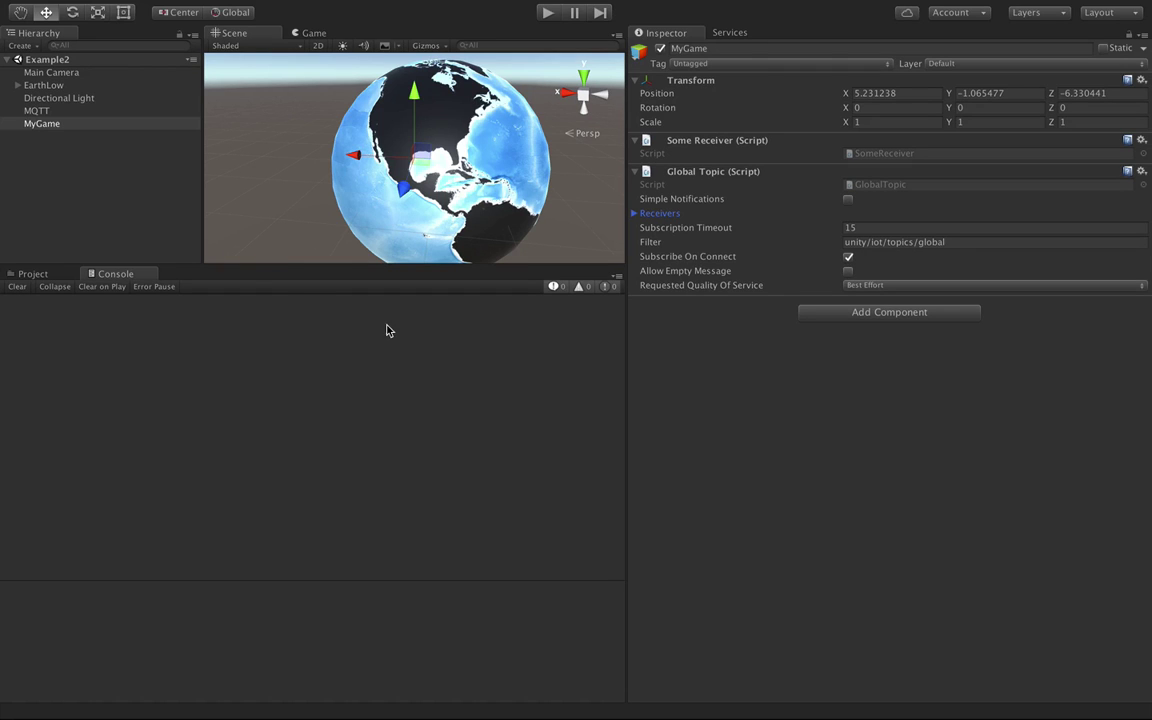
{"action": "left_click", "coordinate": [37, 112]}
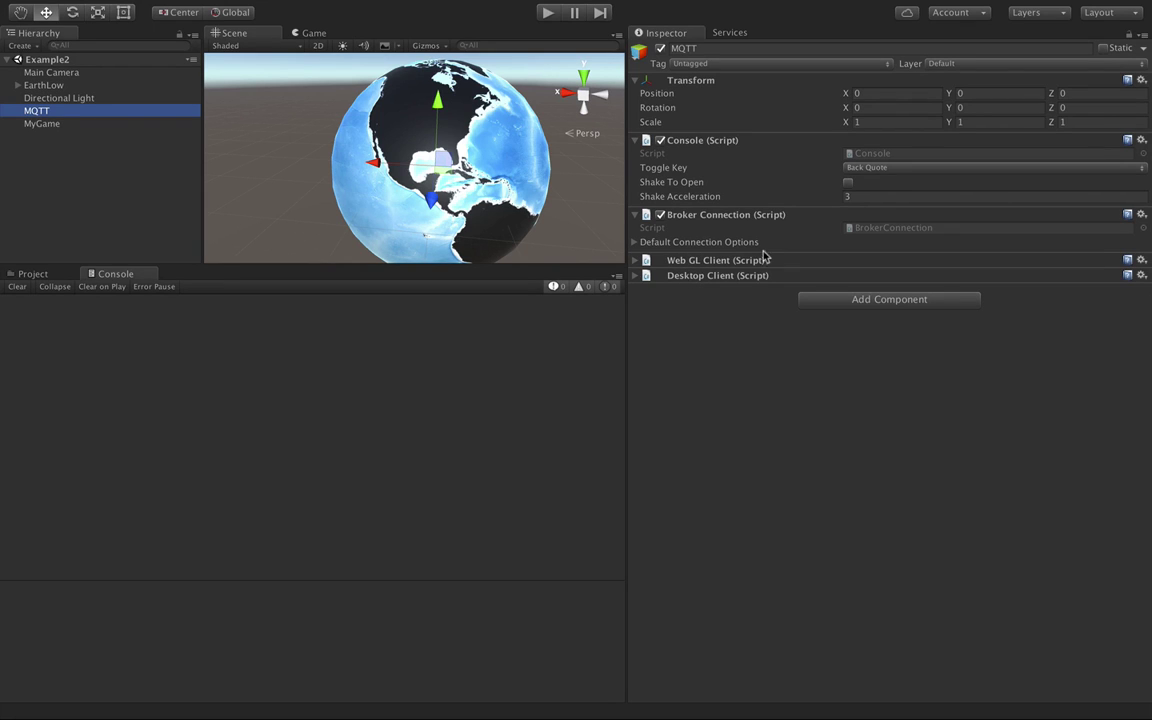
- Expand Broker Connection's Default Connection Options and check port 1883, host 127.0.0.1, username and password
{"action": "left_click", "coordinate": [738, 216]}
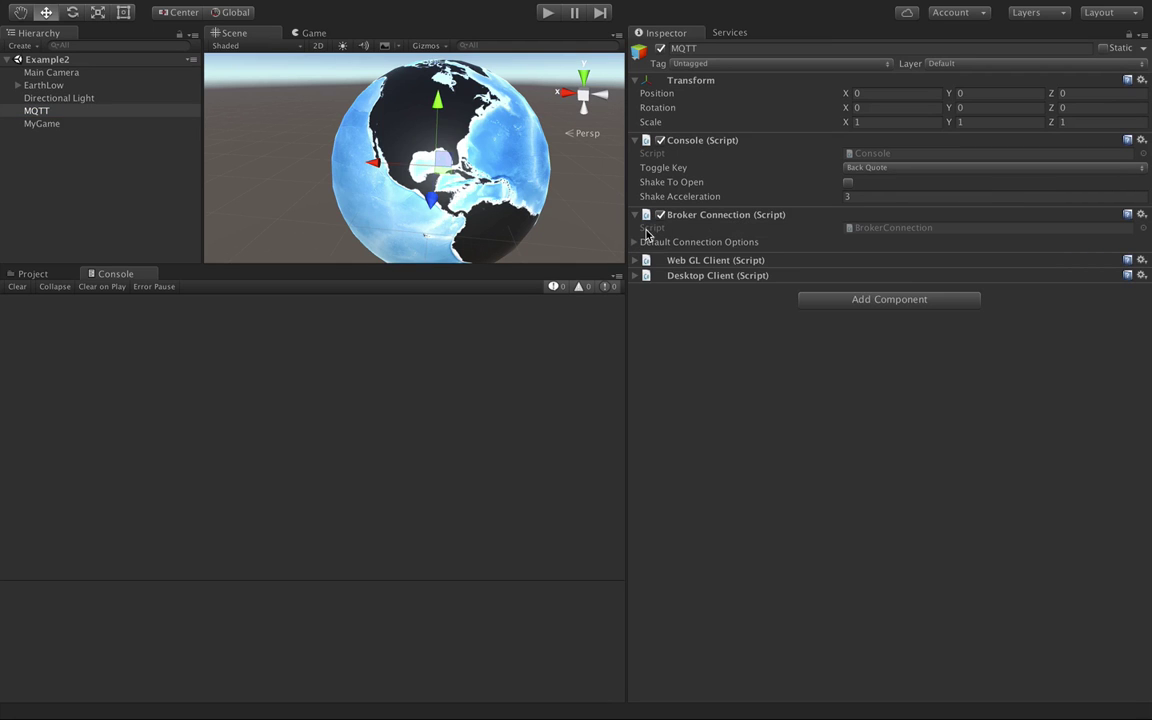
{"action": "left_click", "coordinate": [635, 243]}
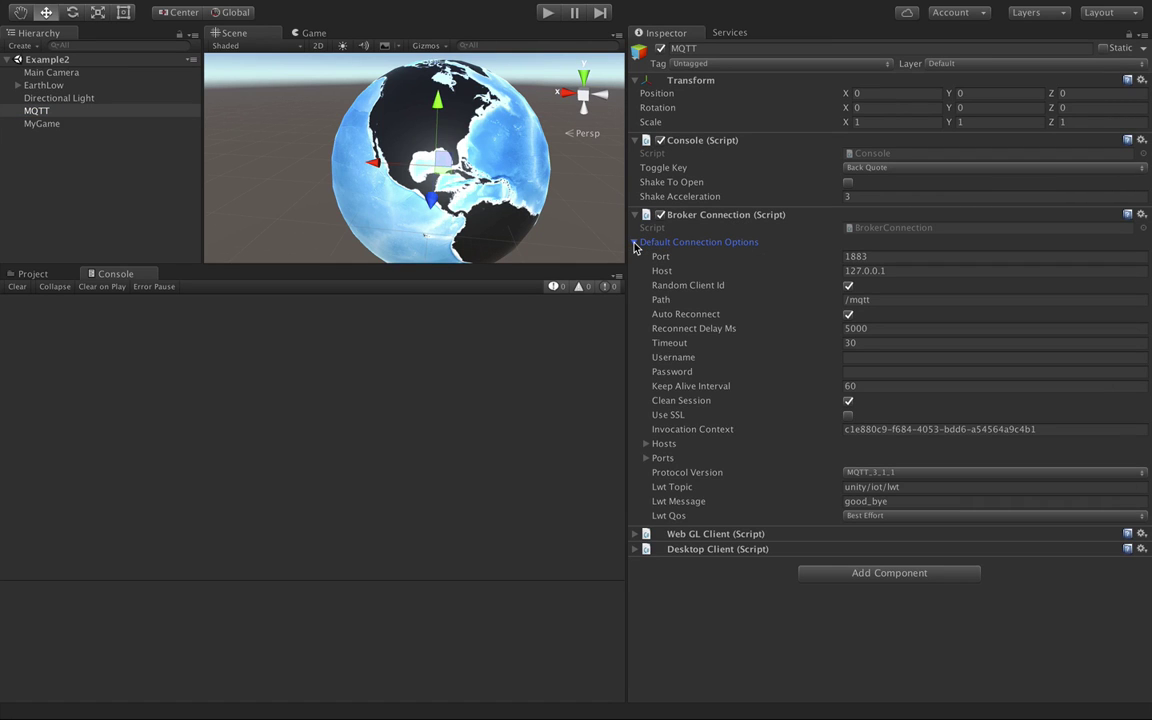
{"action": "left_click", "coordinate": [873, 257]}
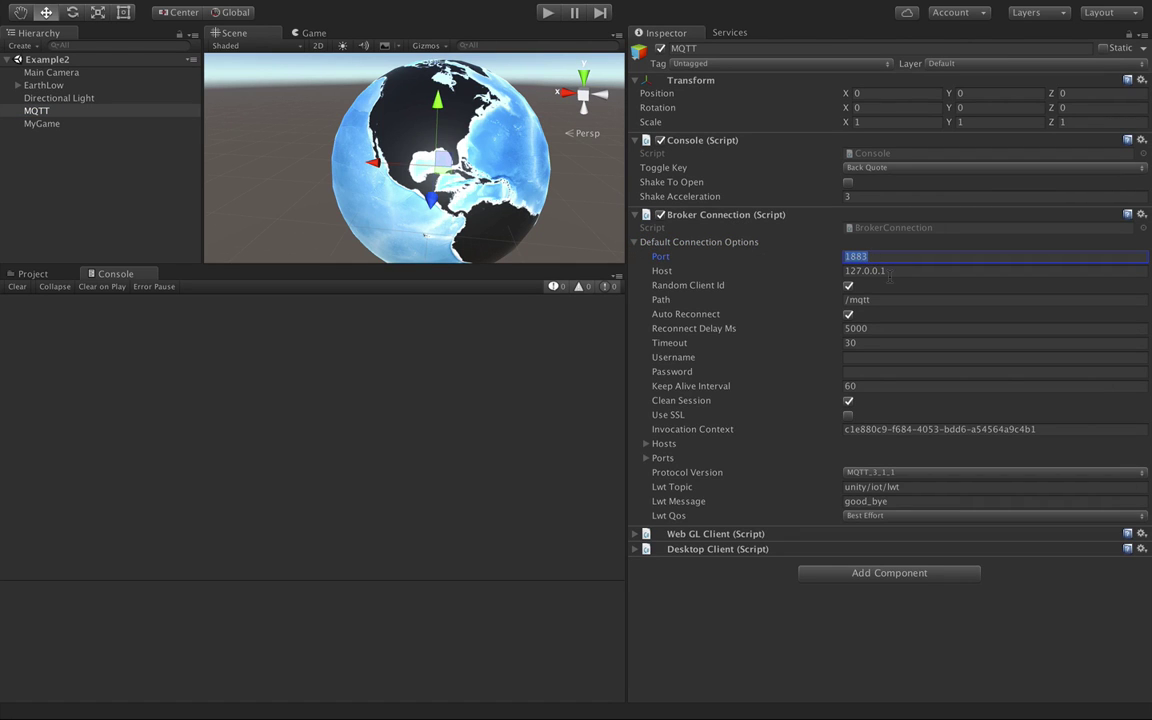
{"action": "left_click", "coordinate": [890, 272]}
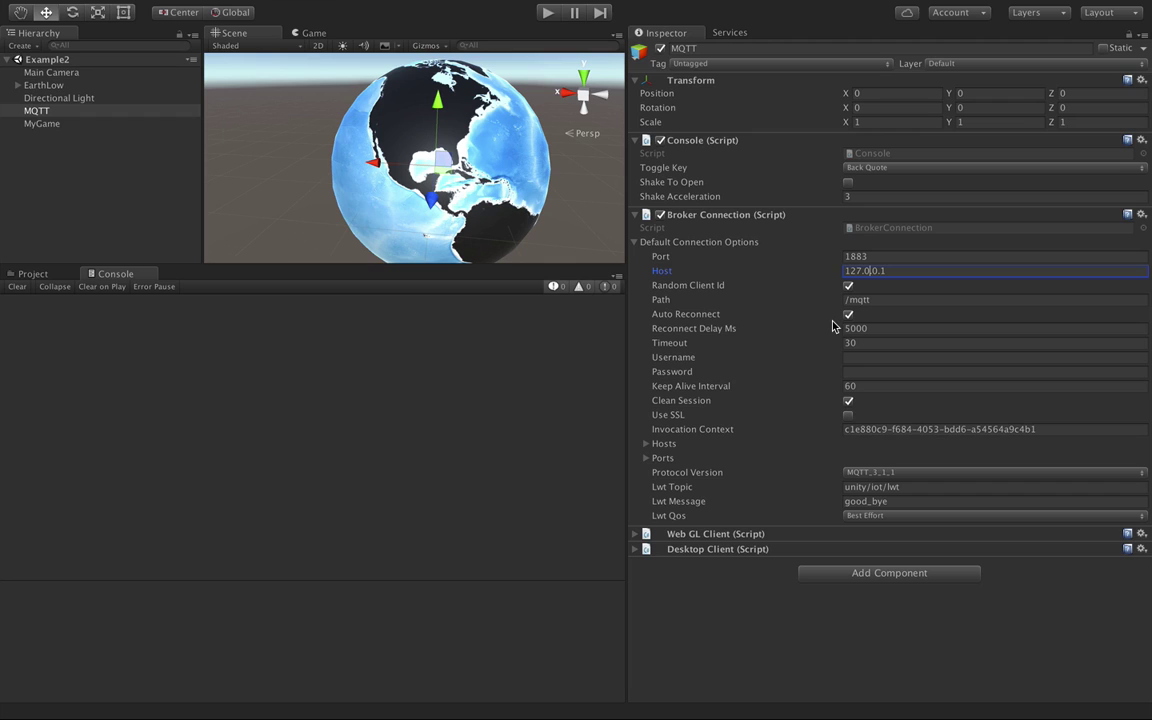
{"action": "left_click", "coordinate": [850, 357]}
{"action": "key", "text": "shift+Tab"}
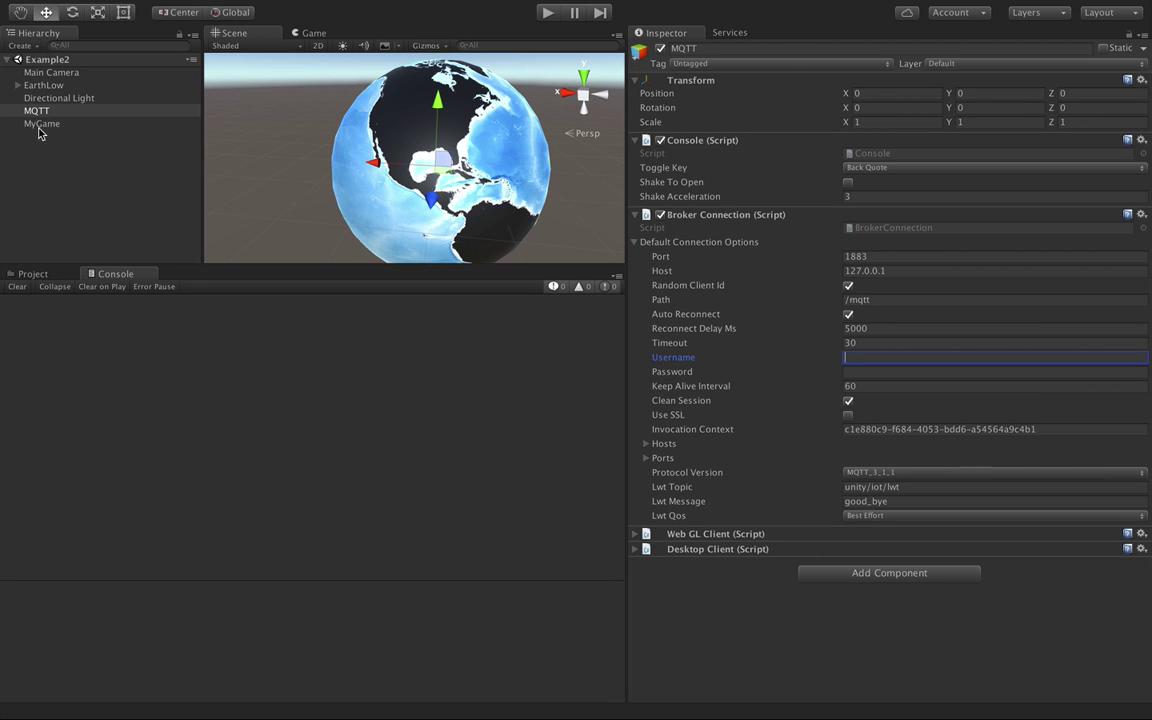
- Select MyGame and copy its Global Topic filter unity/iot/topics/global
{"action": "left_click", "coordinate": [36, 126]}
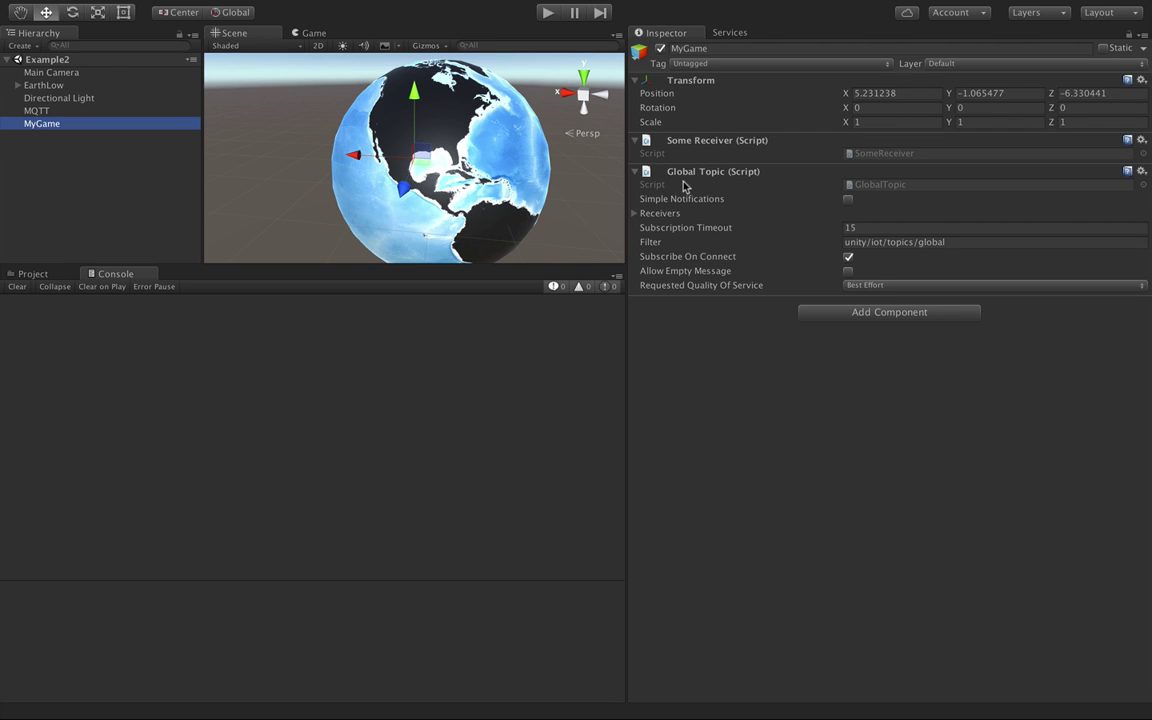
{"action": "left_click", "coordinate": [700, 172]}
{"action": "left_click", "coordinate": [643, 174]}
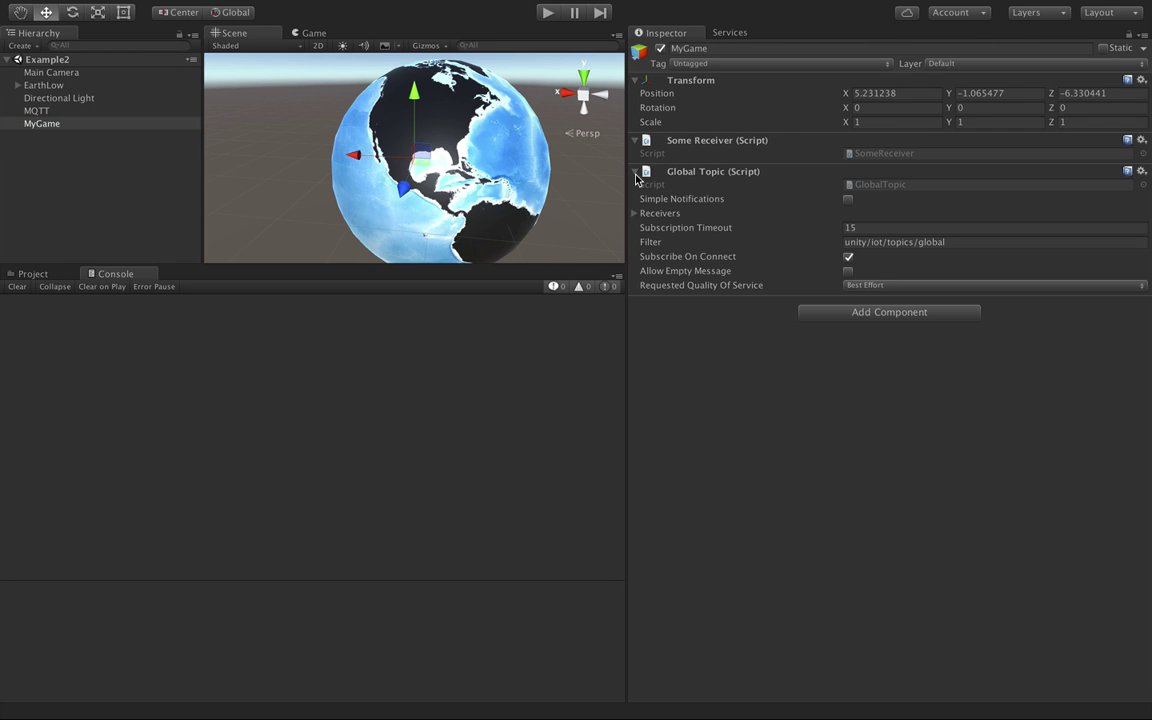
{"action": "left_click", "coordinate": [697, 172]}
{"action": "left_click_drag", "start_coordinate": [948, 241], "coordinate": [865, 243]}
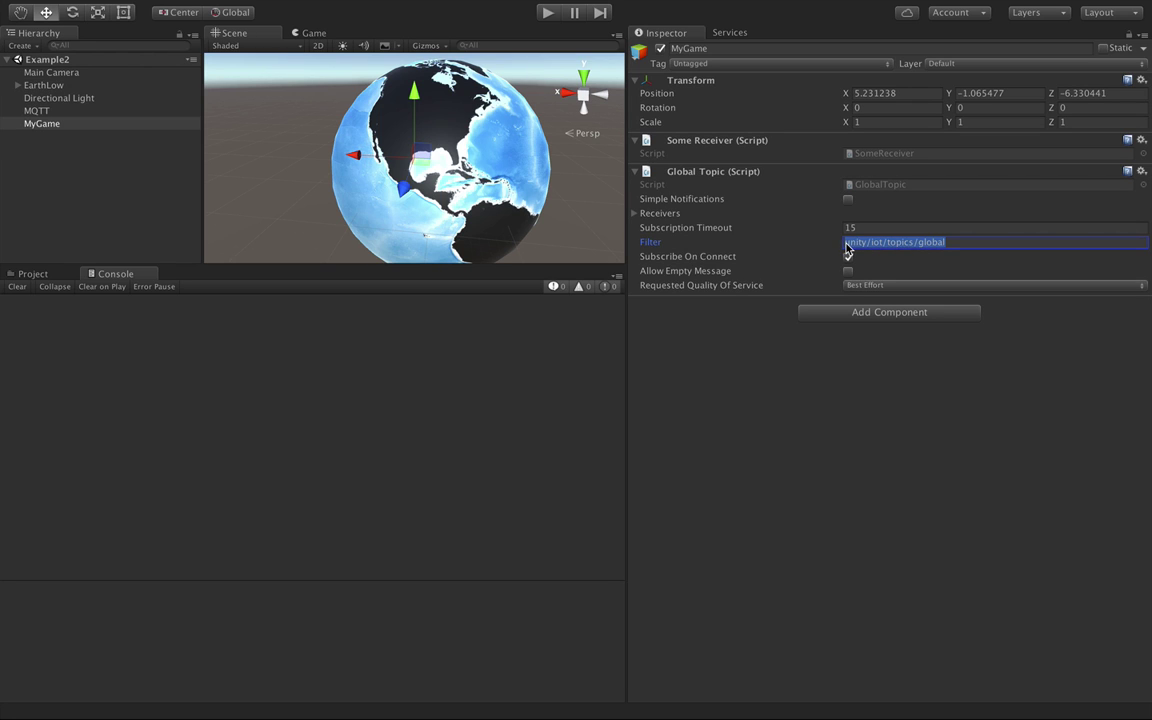
{"action": "right_click", "coordinate": [865, 242]}
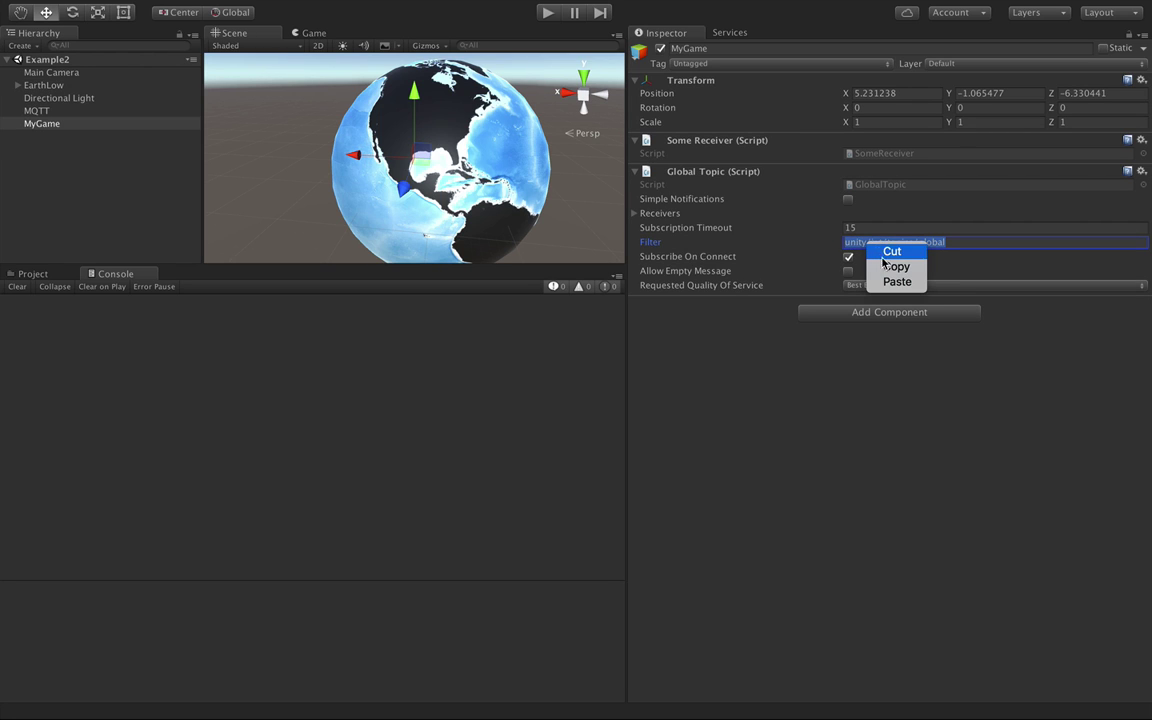
{"action": "left_click", "coordinate": [890, 264]}
{"action": "key", "text": "Right"}
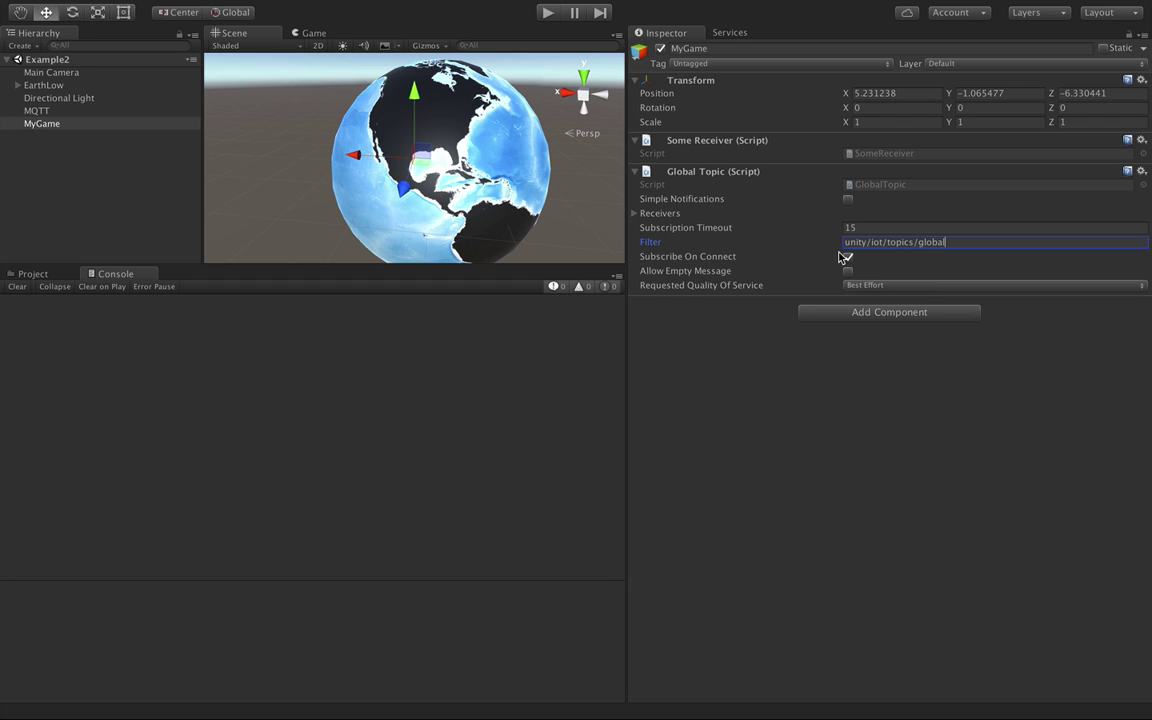
- Expand the Global Topic receivers list and confirm Element 0 is MyGame
{"action": "left_click", "coordinate": [708, 140]}
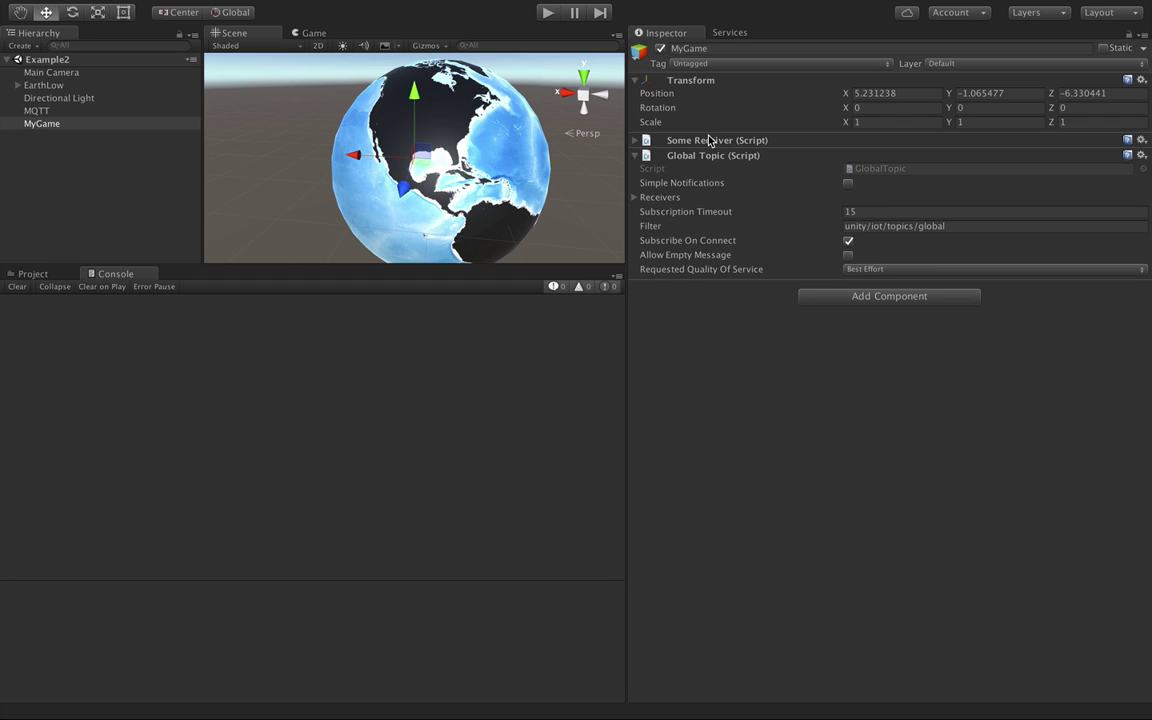
{"action": "left_click", "coordinate": [648, 140]}
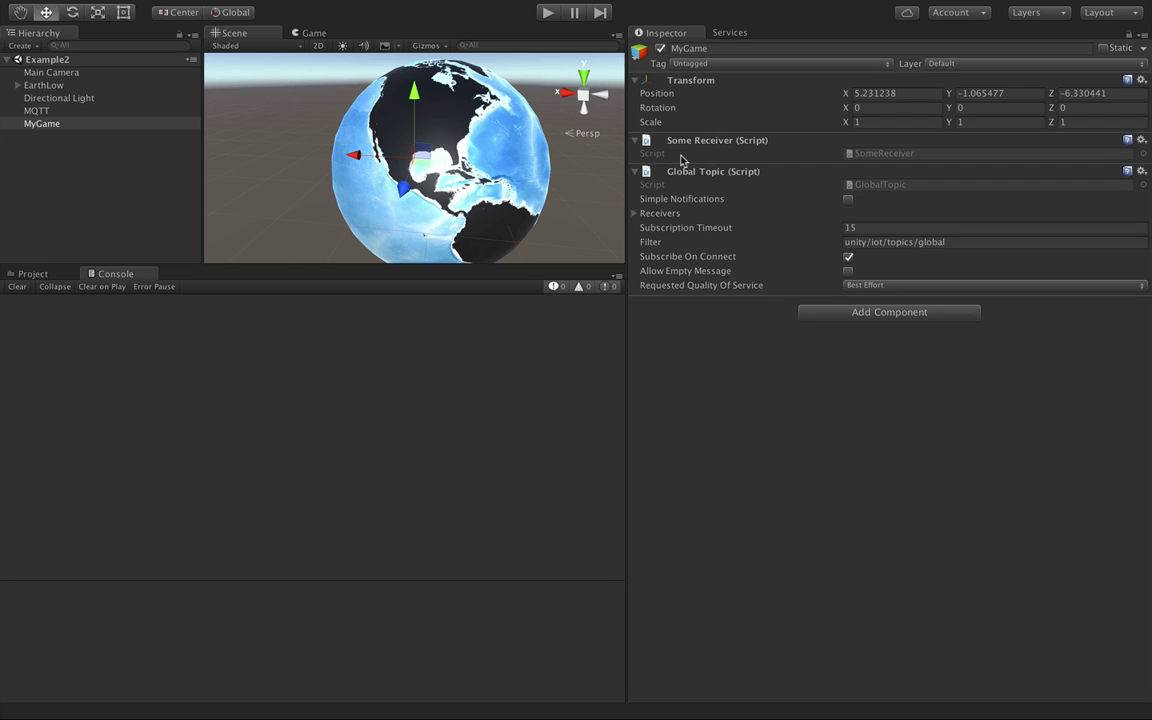
{"action": "left_click", "coordinate": [635, 215]}
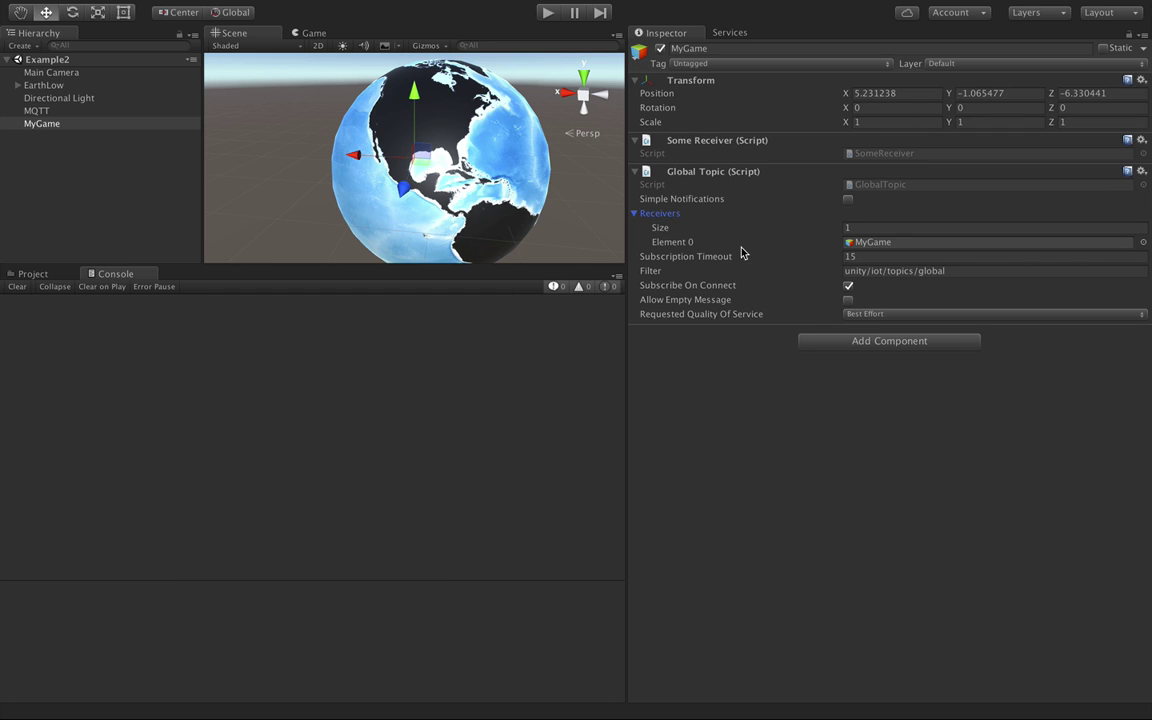
{"action": "left_click", "coordinate": [874, 243]}
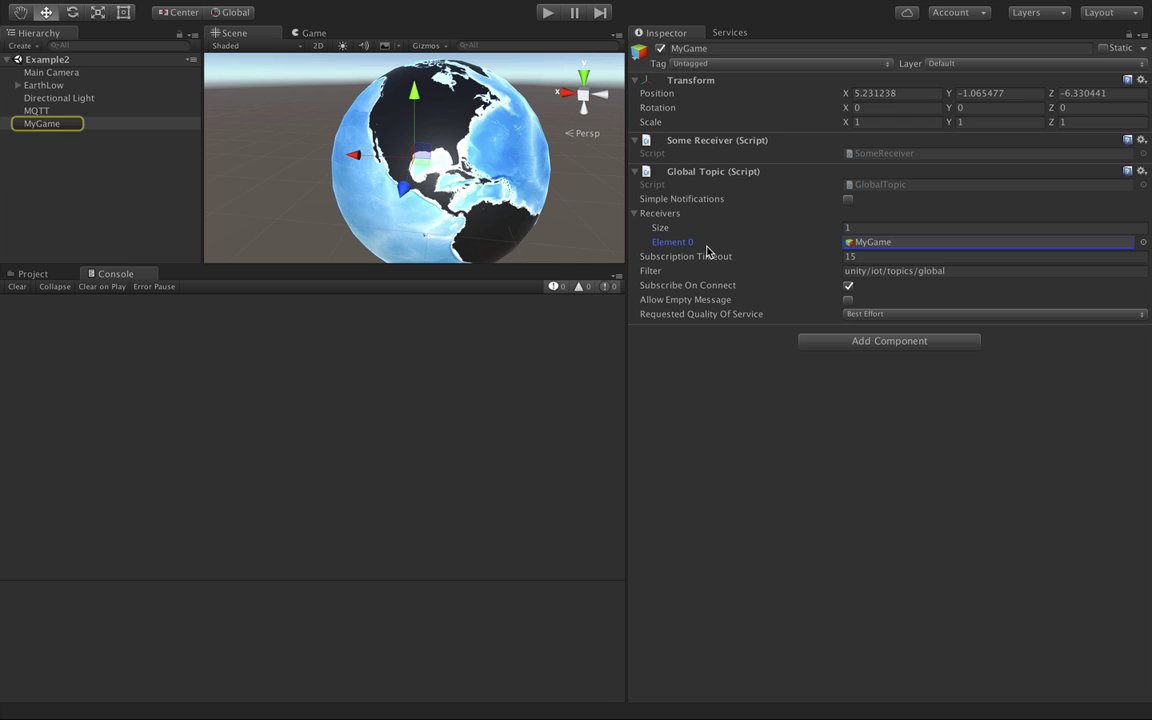
{"action": "left_click", "coordinate": [717, 141]}
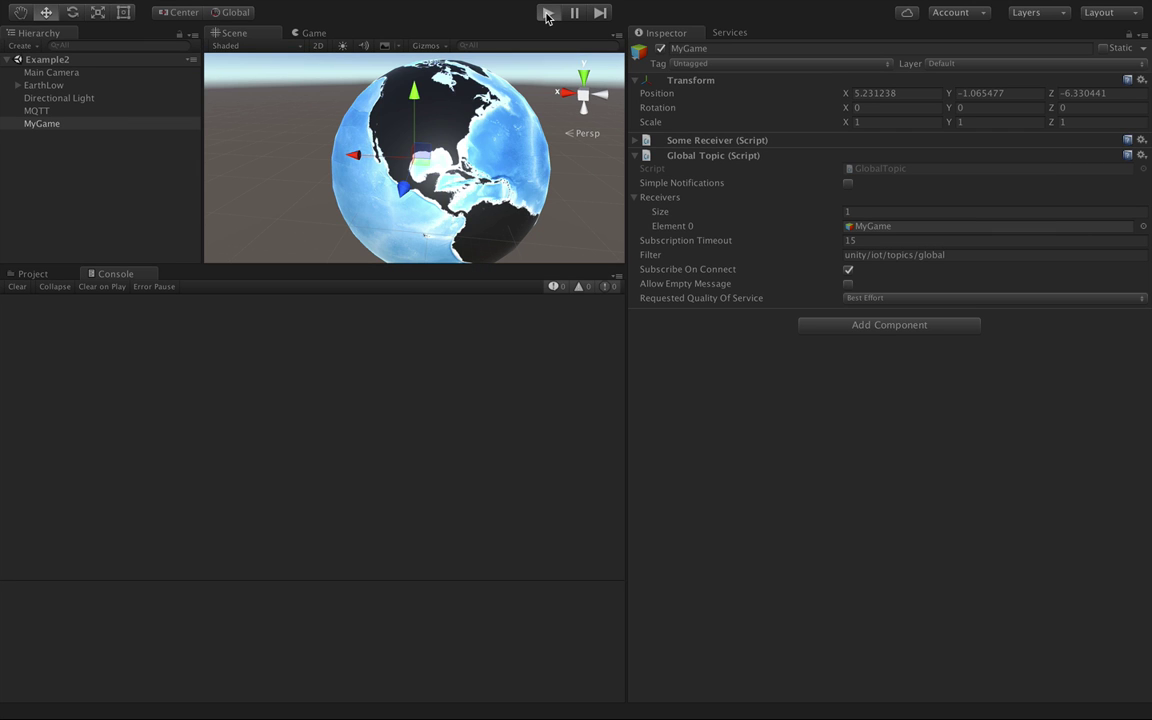
- Play the scene and open the last Console entry showing the received JSON message
{"action": "left_click", "coordinate": [548, 14]}
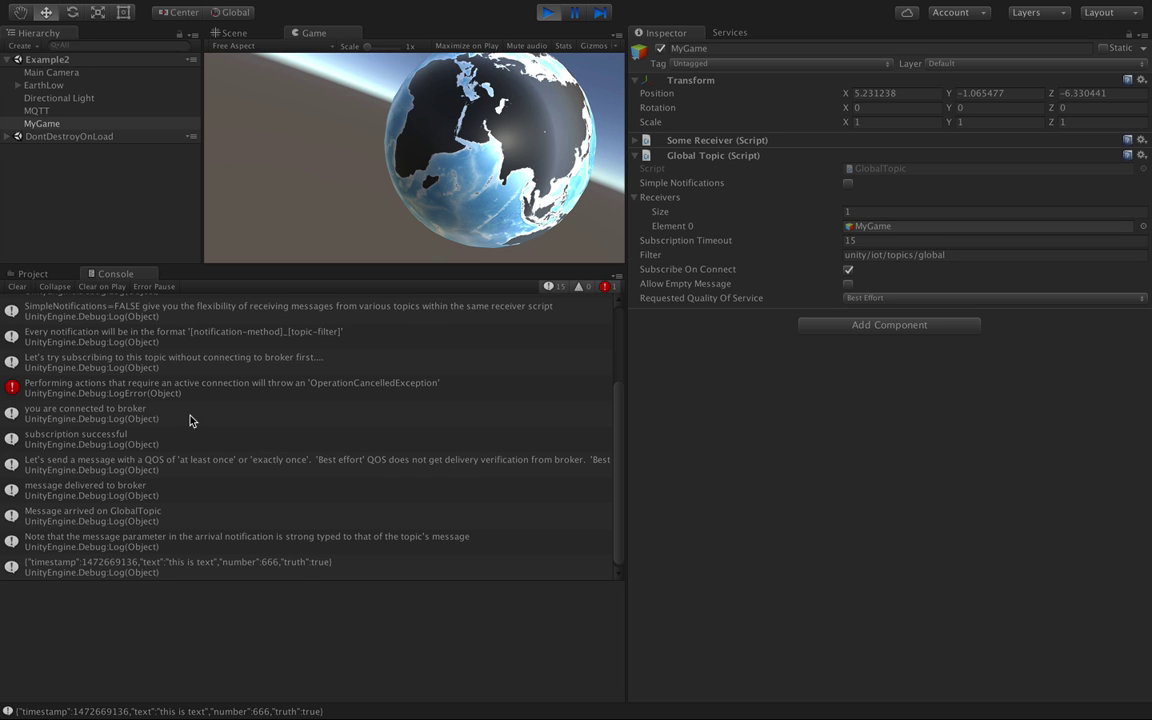
{"action": "left_click", "coordinate": [143, 565]}
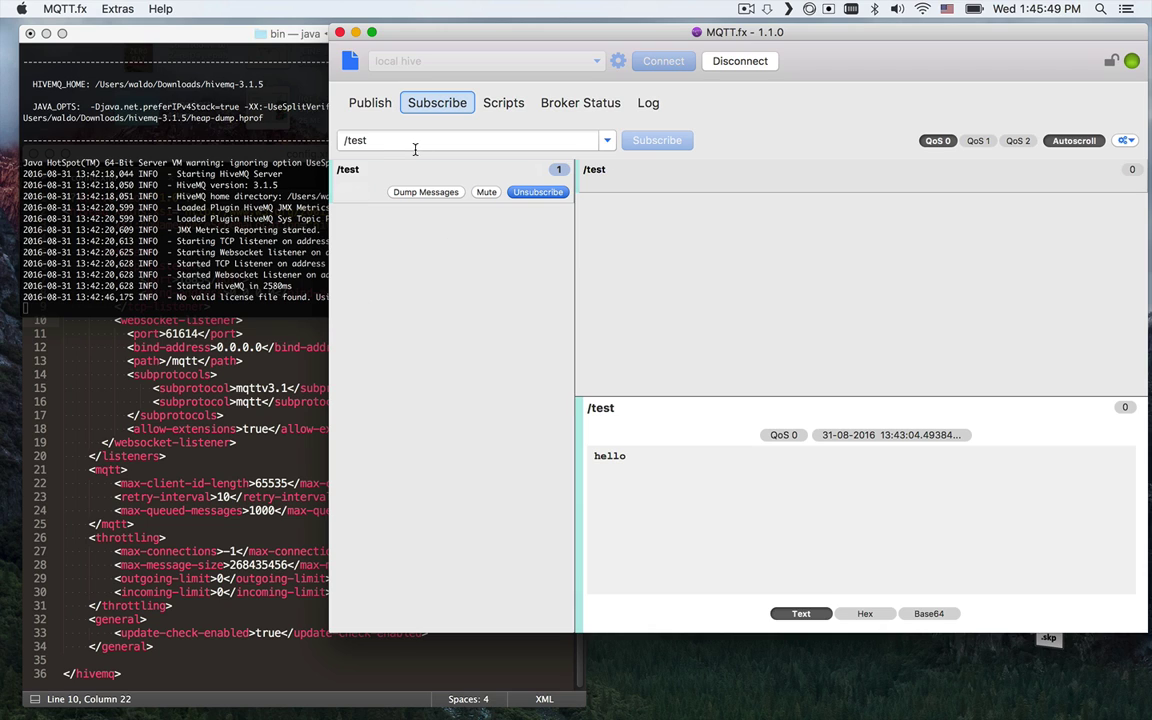
- Replace the /test subscription topic with unity/iot/topics/global and subscribe
{"action": "left_click", "coordinate": [387, 141]}
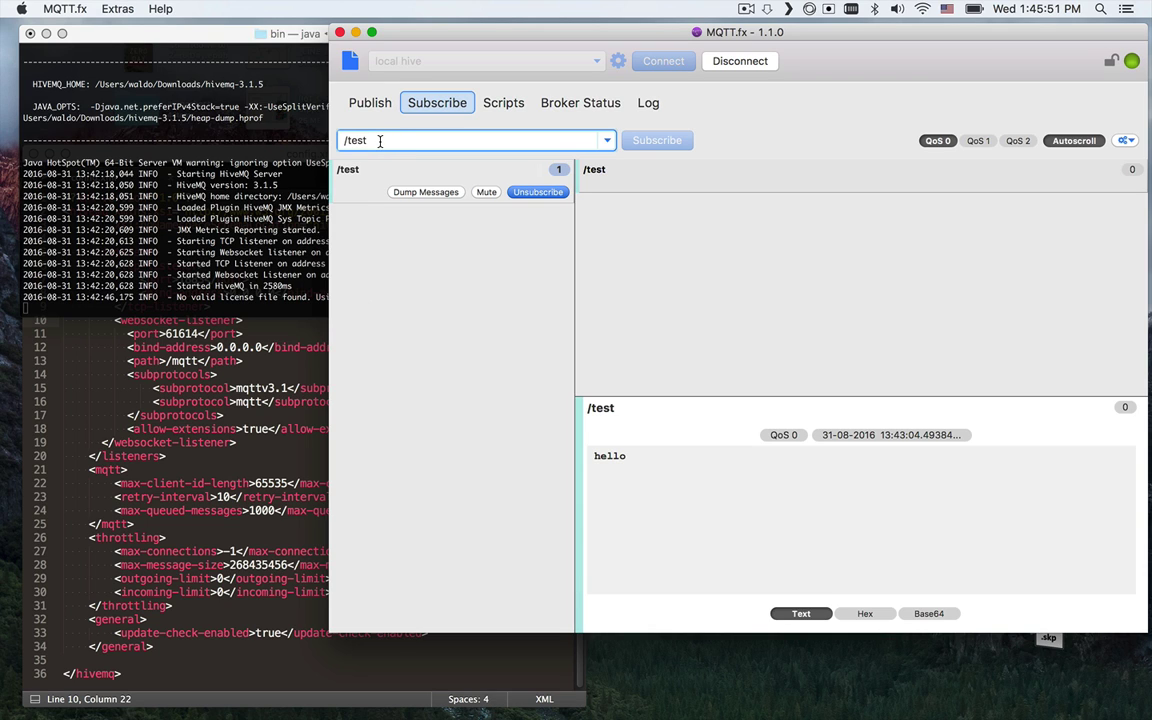
{"action": "left_click_drag", "start_coordinate": [377, 141], "coordinate": [310, 130]}
{"action": "key", "text": "super+v"}
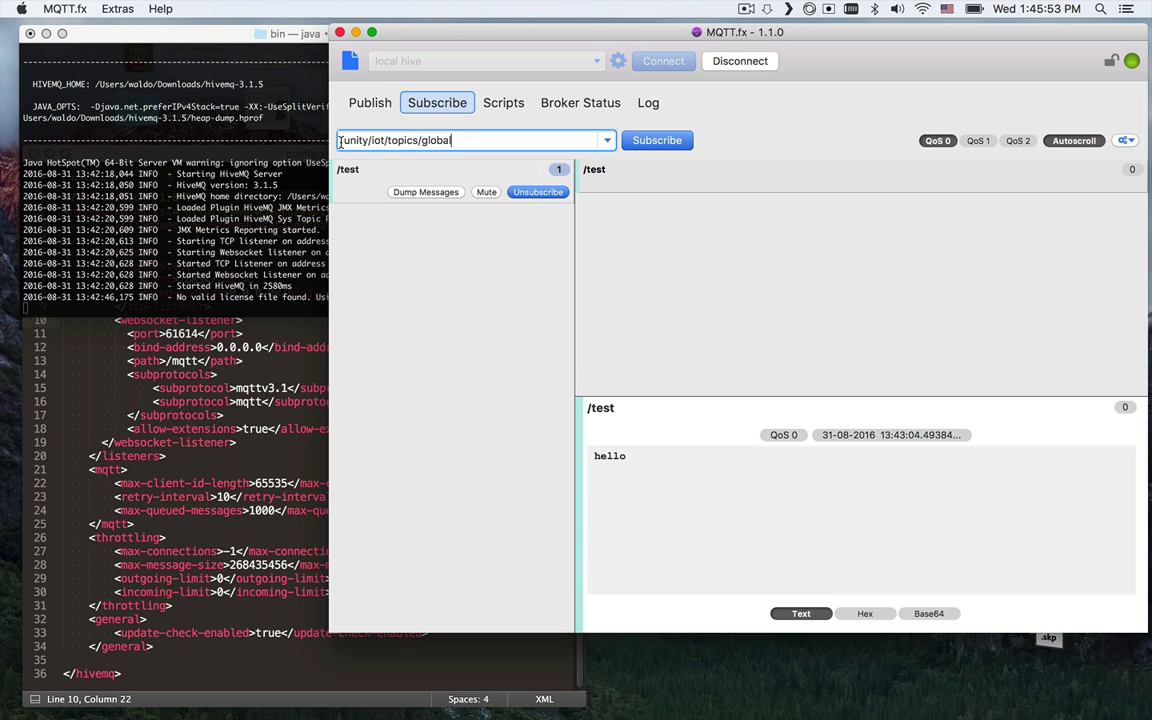
{"action": "left_click", "coordinate": [648, 141]}
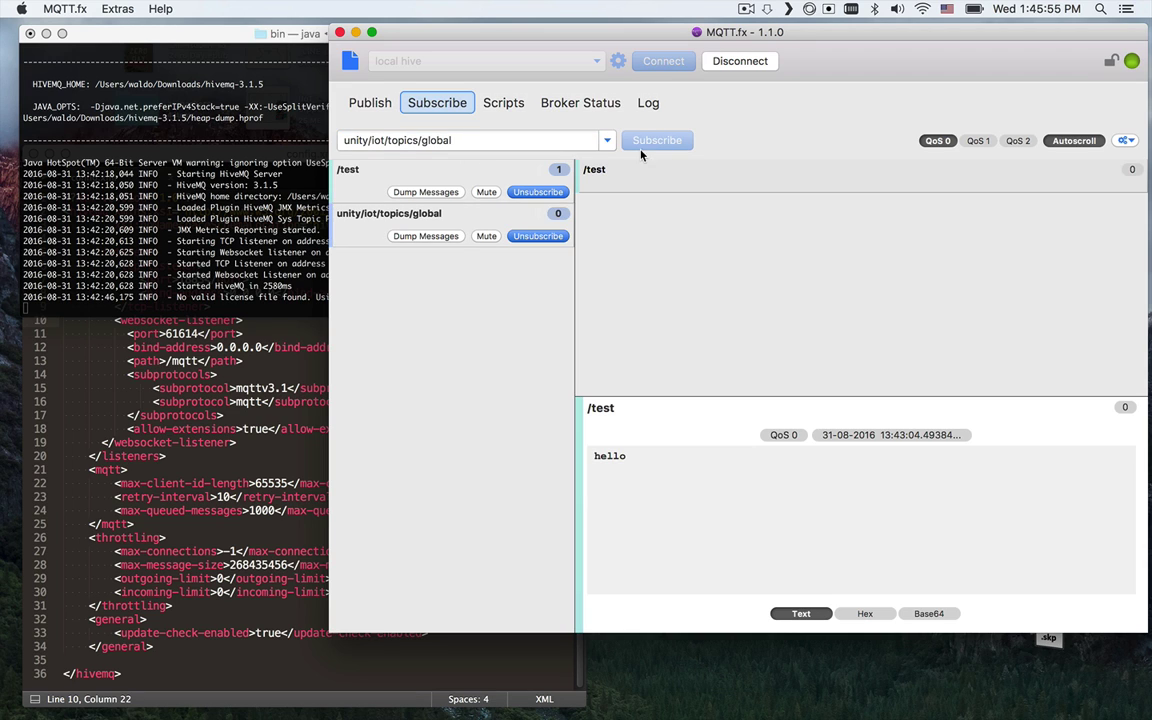
- Publish 'hello' to unity/iot/topics/global and check its arrival on the subscription
{"action": "left_click", "coordinate": [365, 103]}
{"action": "left_click_drag", "start_coordinate": [419, 141], "coordinate": [341, 143]}
{"action": "key", "text": "super+v"}
{"action": "left_click", "coordinate": [372, 166]}
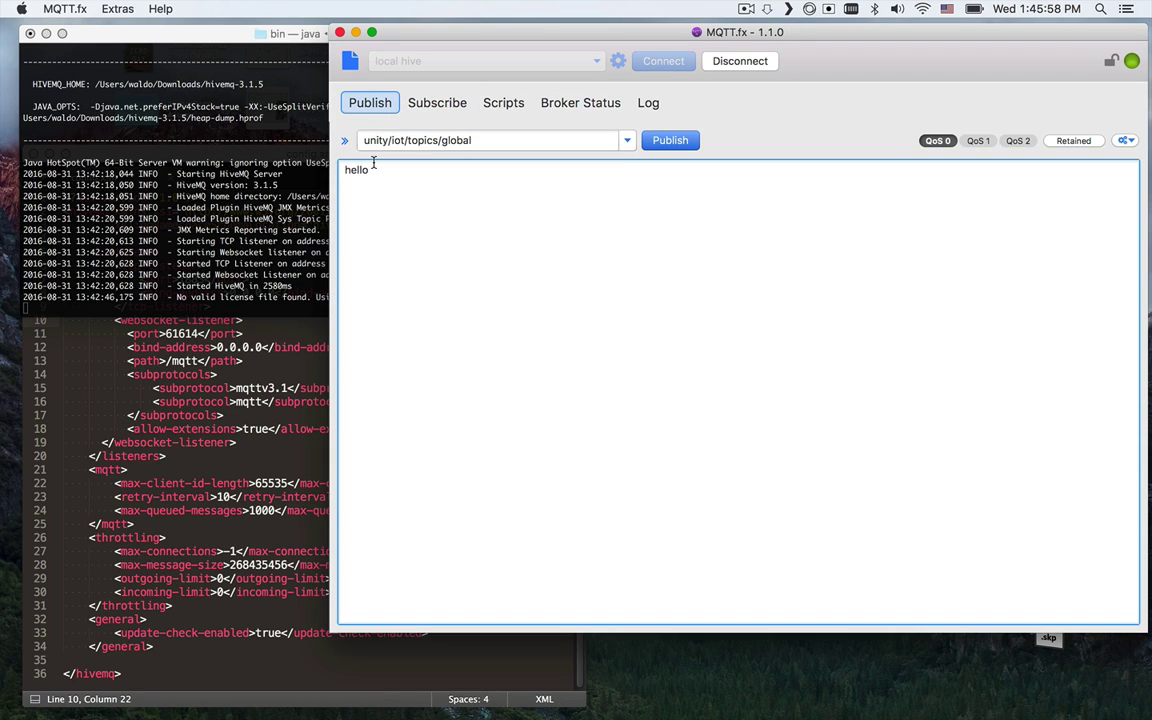
{"action": "left_click", "coordinate": [651, 146]}
{"action": "left_click", "coordinate": [432, 103]}
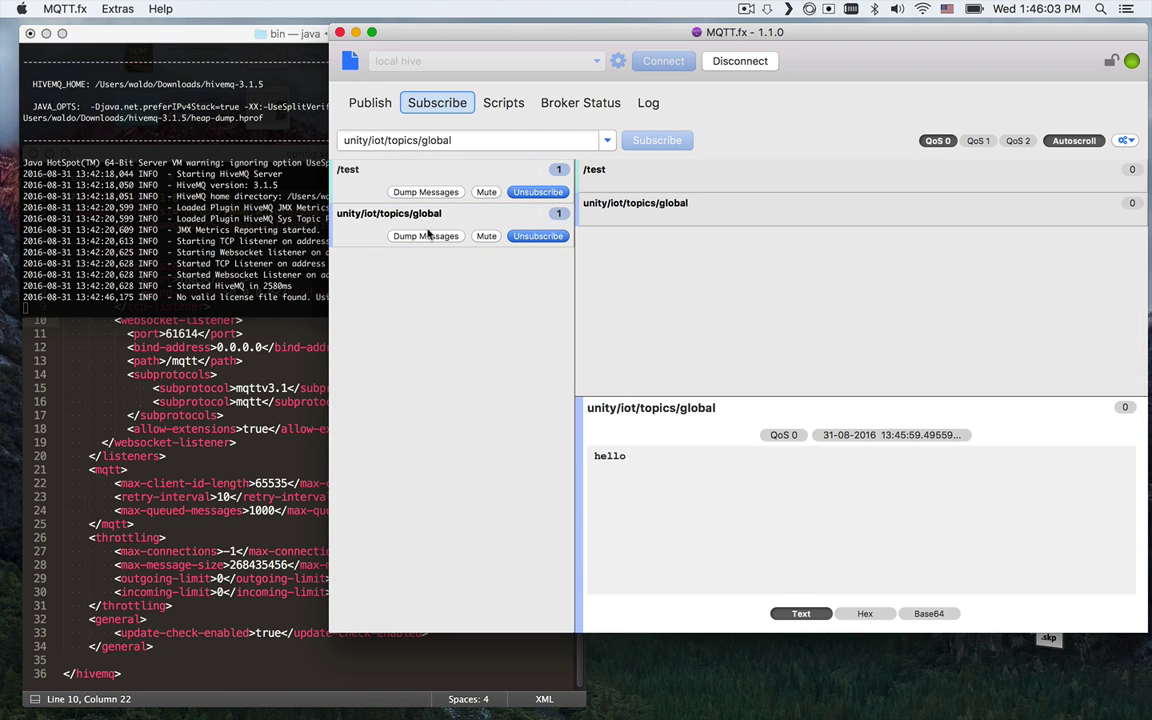
- In Unity's Console, open the 'message arrived, but failed JSON conversion' warning for hello
{"action": "key", "text": "ctrl+Right"}
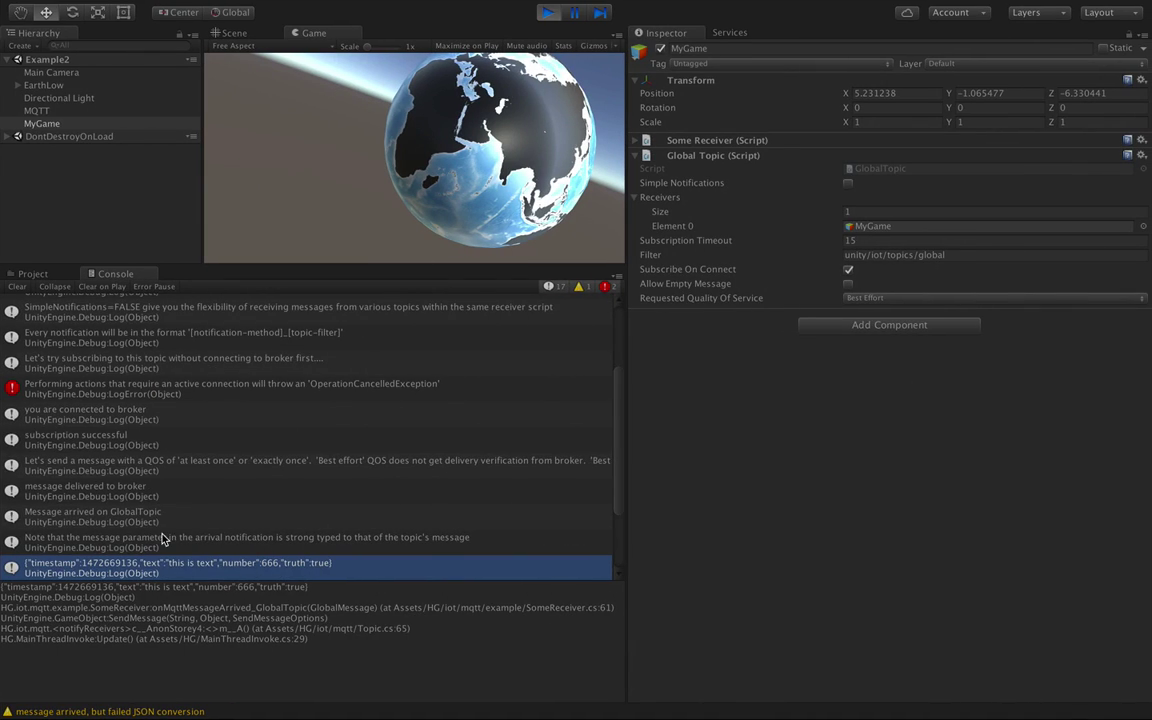
{"action": "left_click", "coordinate": [113, 568]}
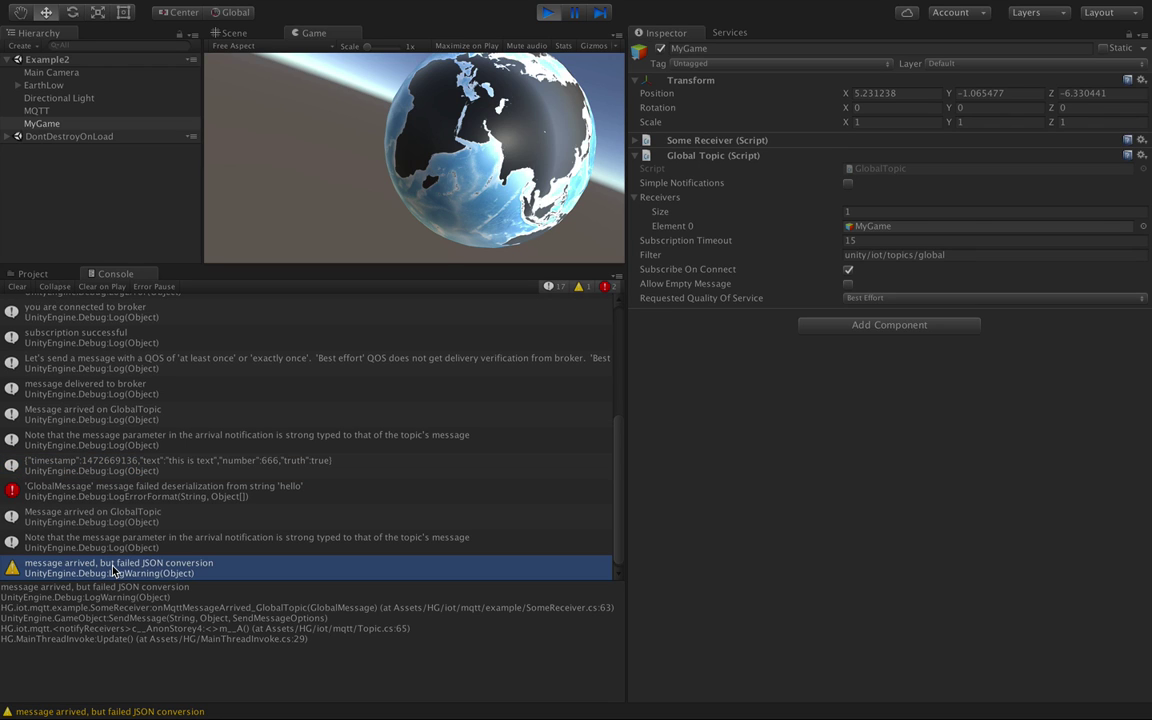
{"action": "scroll", "coordinate": [182, 494], "scroll_direction": "down", "scroll_amount": 1}
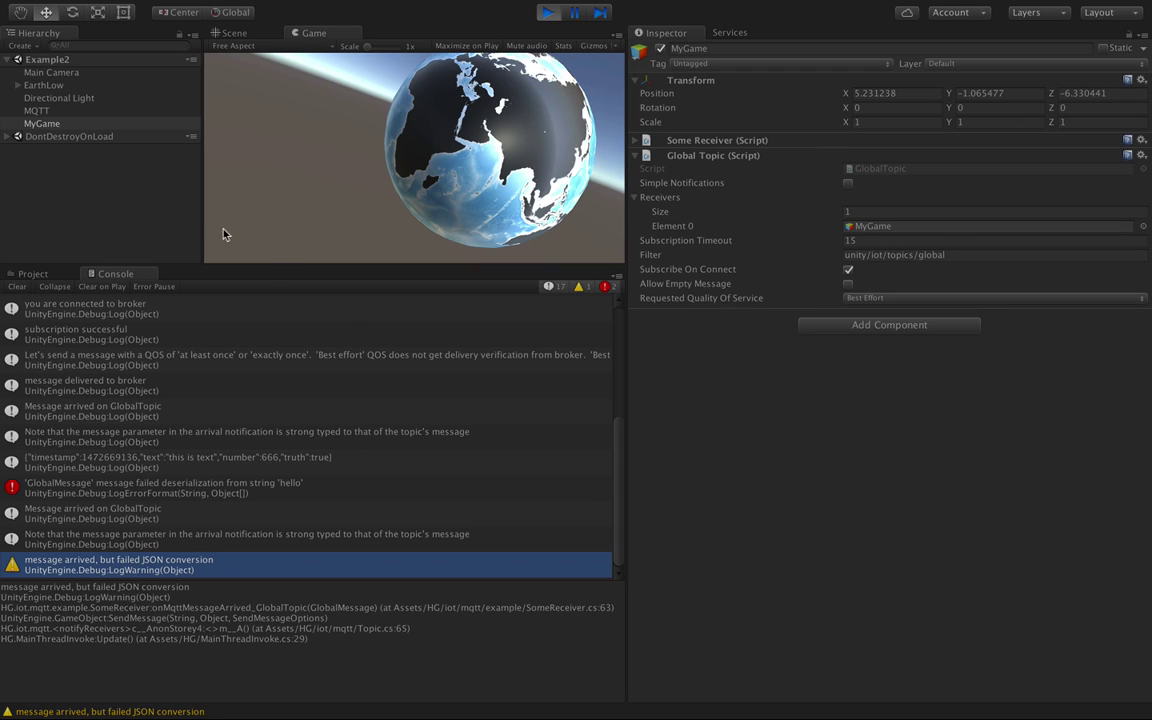
- Browse to Assets > HG > iot > mqtt > example and view the GlobalTopic and GlobalMessage scripts
{"action": "left_click", "coordinate": [36, 274]}
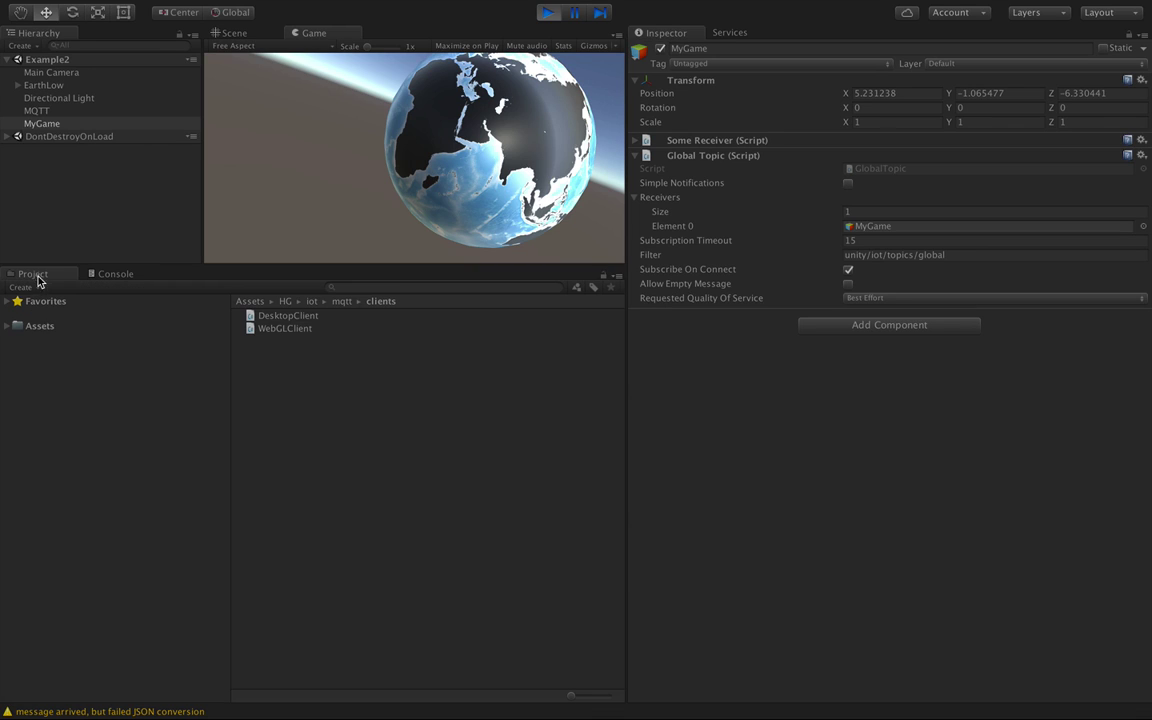
{"action": "left_click", "coordinate": [6, 326]}
{"action": "left_click", "coordinate": [18, 351]}
{"action": "left_click", "coordinate": [29, 377]}
{"action": "left_click", "coordinate": [75, 415]}
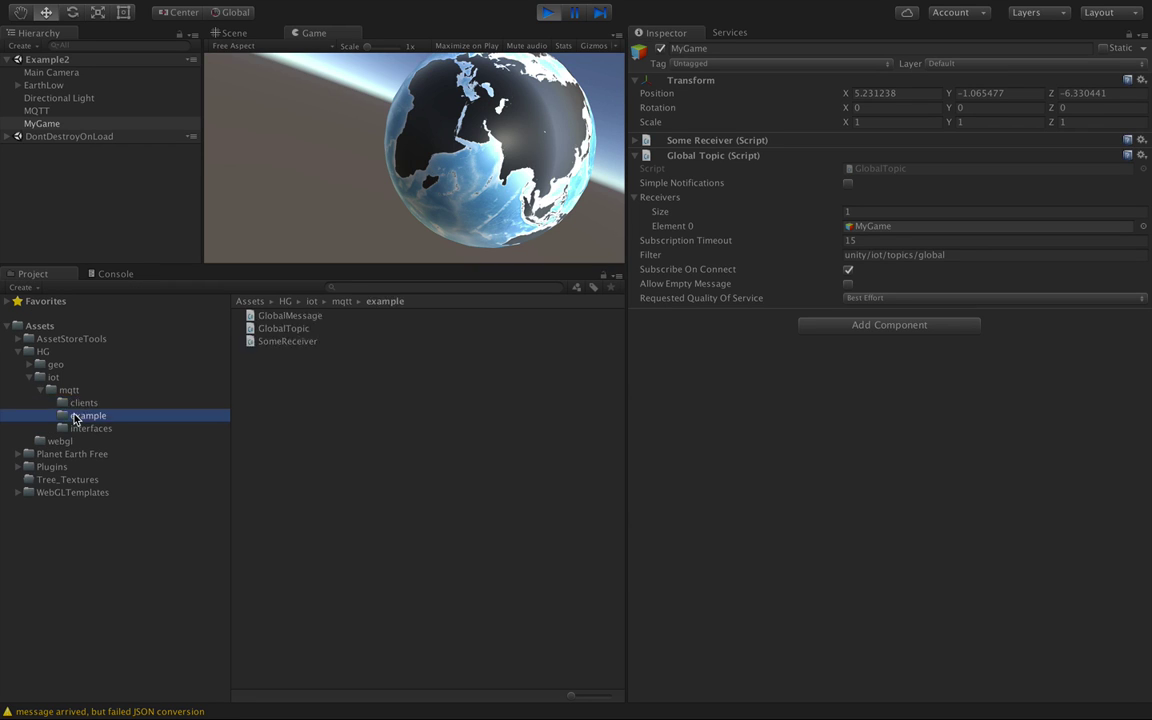
{"action": "left_click", "coordinate": [285, 330]}
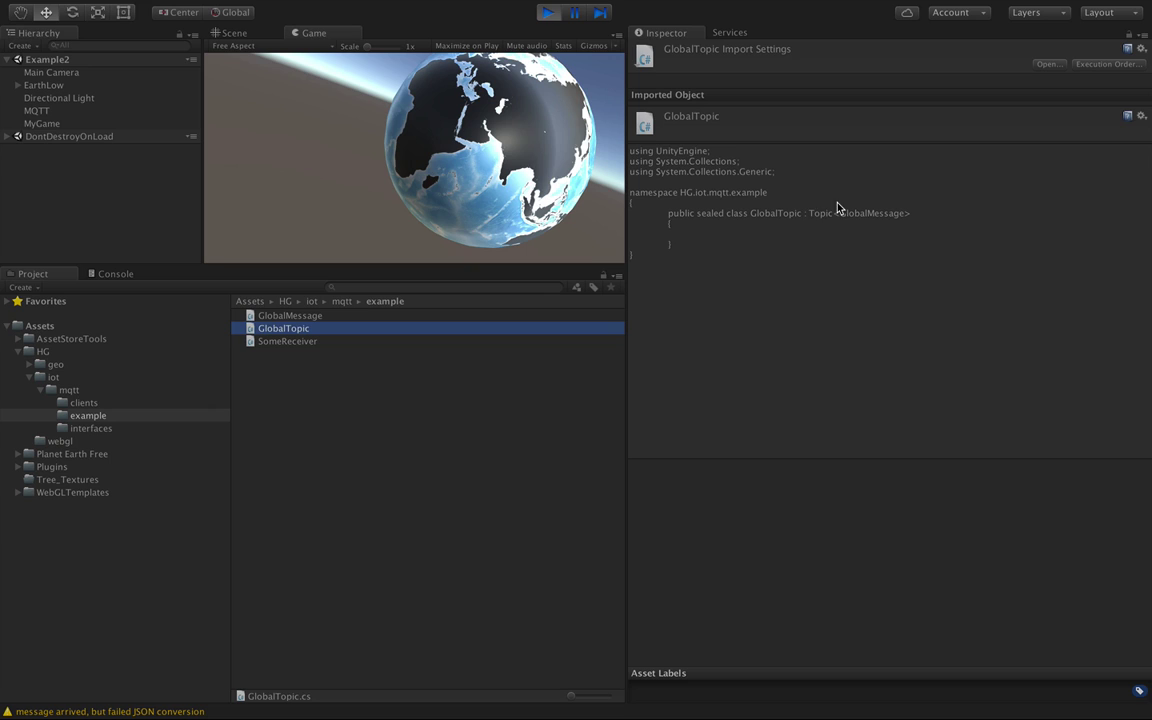
{"action": "left_click", "coordinate": [300, 317]}
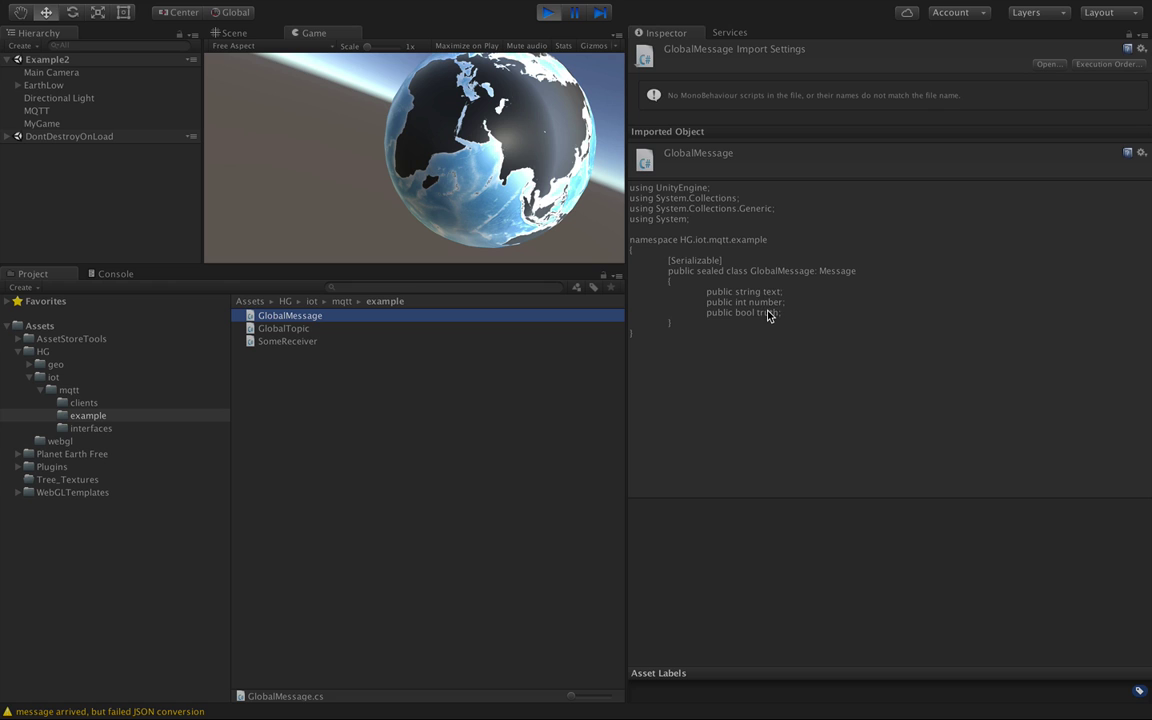
- In MQTT.fx, publish JSON with text 'some text here', number 2016 and truth true to the global topic
{"action": "key", "text": "ctrl+Left"}
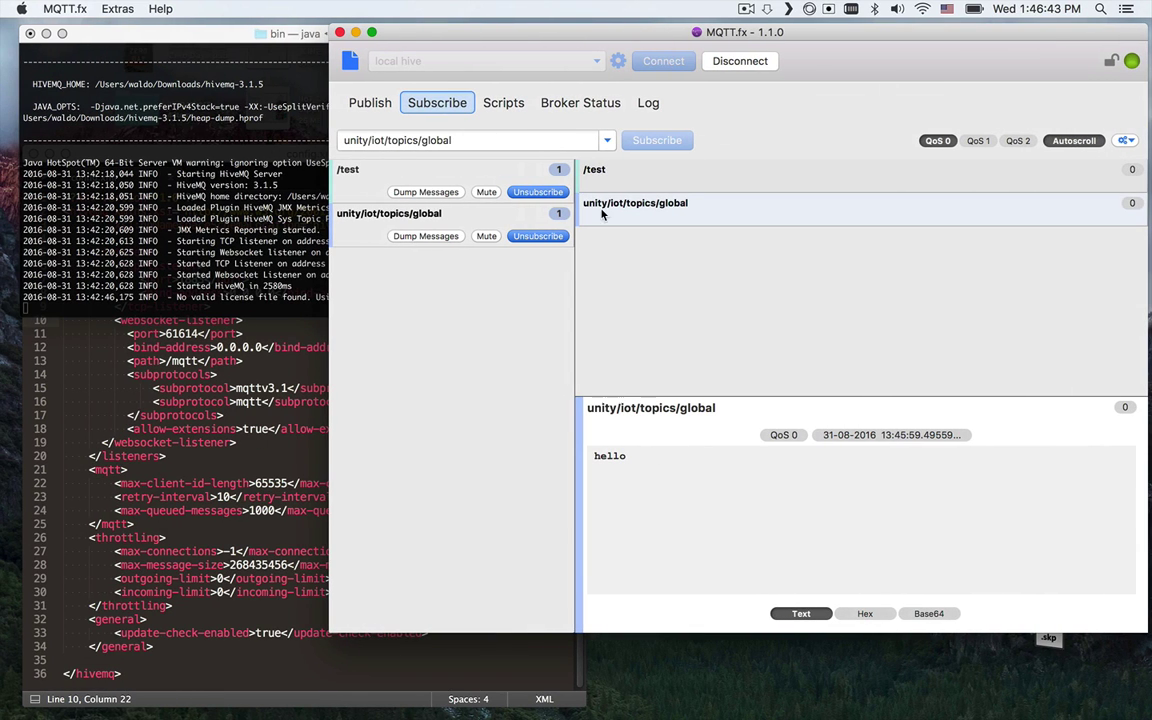
{"action": "left_click", "coordinate": [365, 103]}
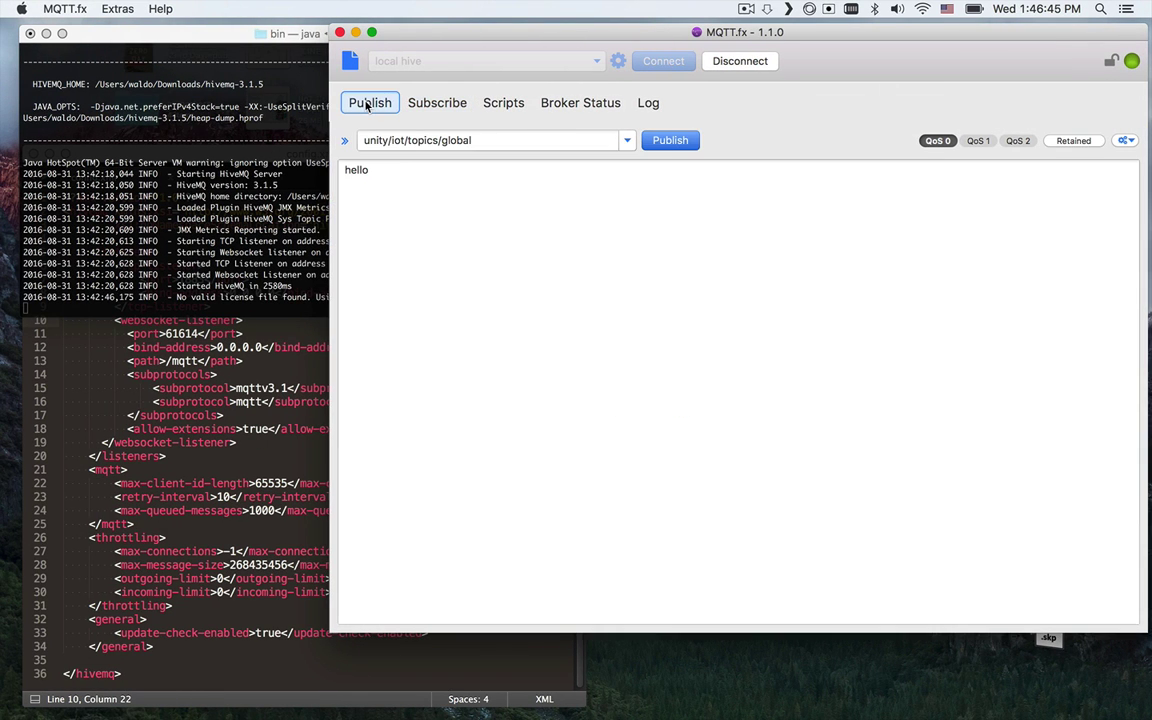
{"action": "left_click_drag", "start_coordinate": [380, 168], "coordinate": [310, 152]}
{"action": "type", "text": "{ "}
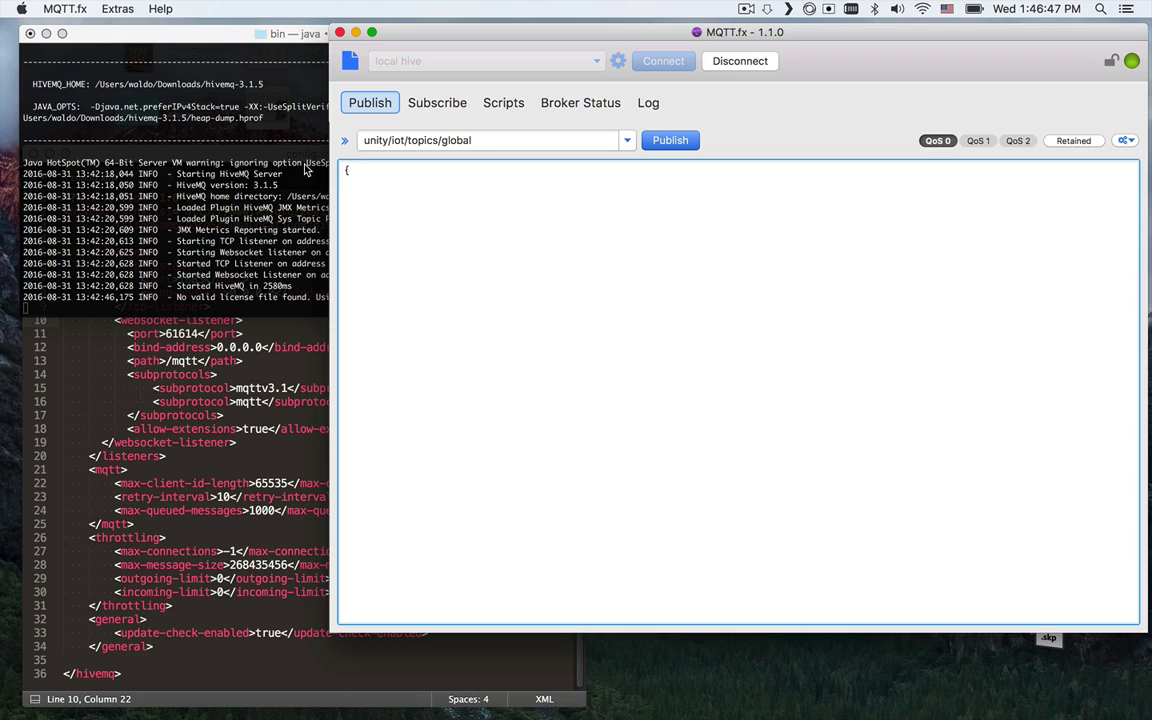
{"action": "type", "text": "\"text\" : \"some text here\""}
{"action": "type", "text": ", \"number\""}
{"action": "type", "text": ":"}
{"action": "type", "text": " 2106"}
{"action": "key", "text": "BackSpace"}
{"action": "key", "text": "BackSpace"}
{"action": "key", "text": "BackSpace"}
{"action": "type", "text": "016, \"truth\": true }"}
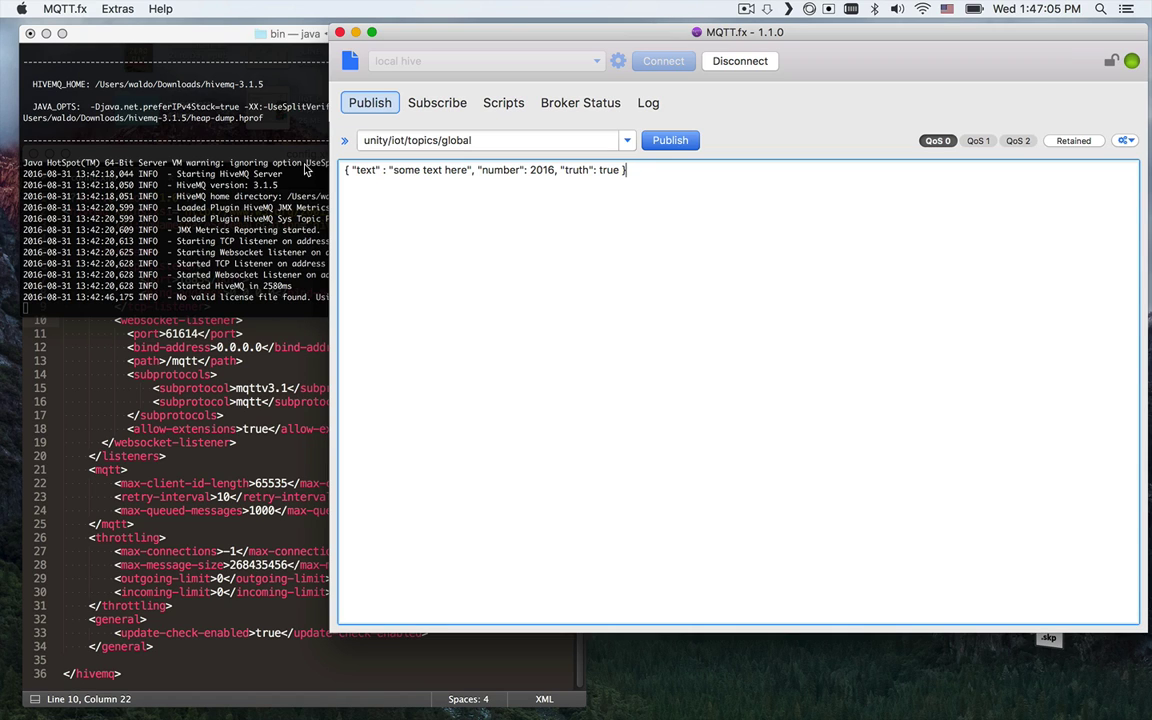
{"action": "left_click", "coordinate": [670, 140]}
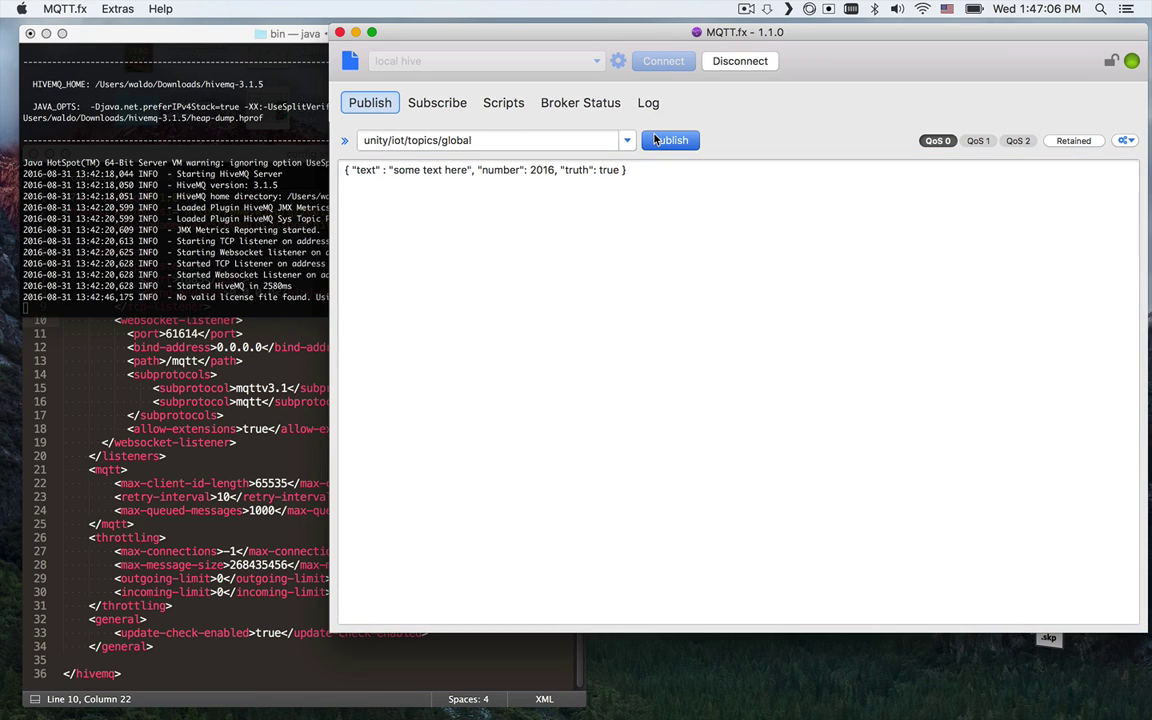
- Confirm the JSON message appears in MQTT.fx's subscriptions, then return to Unity
{"action": "left_click", "coordinate": [437, 102]}
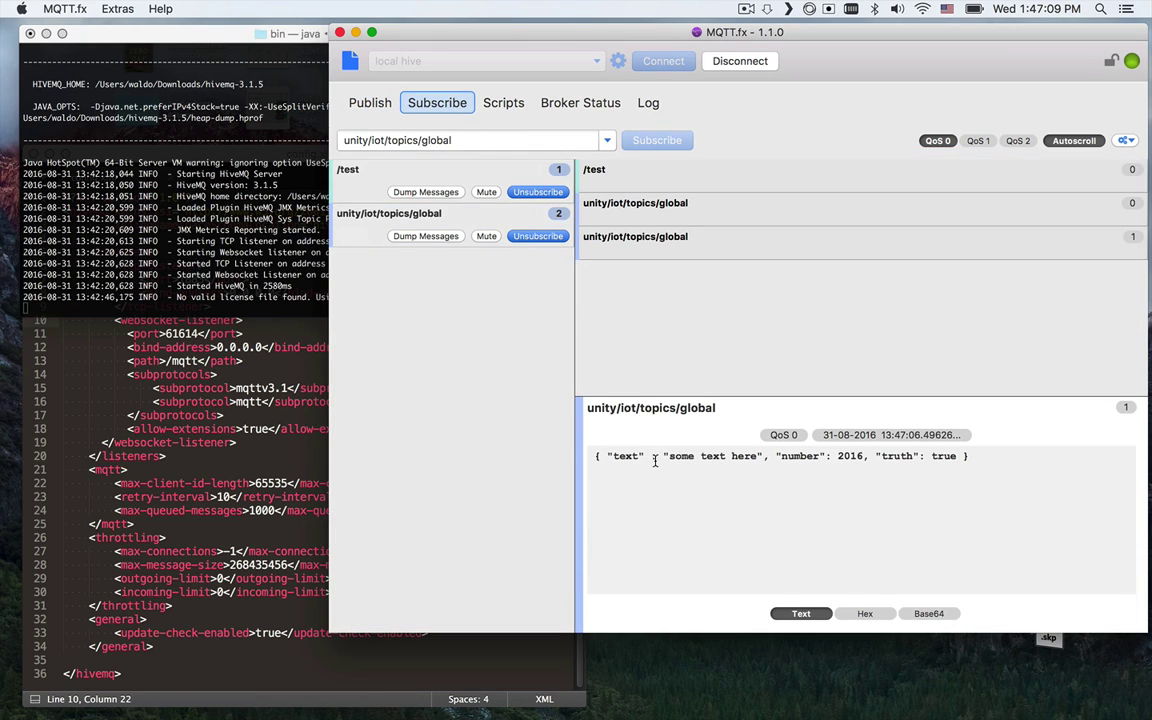
{"action": "left_click_drag", "start_coordinate": [658, 456], "coordinate": [823, 458]}
{"action": "key", "text": "ctrl+Right"}
- Inspect the console entry showing the parsed 'some text here', 2016, true message, then return to the Project browser
{"action": "left_click", "coordinate": [113, 273]}
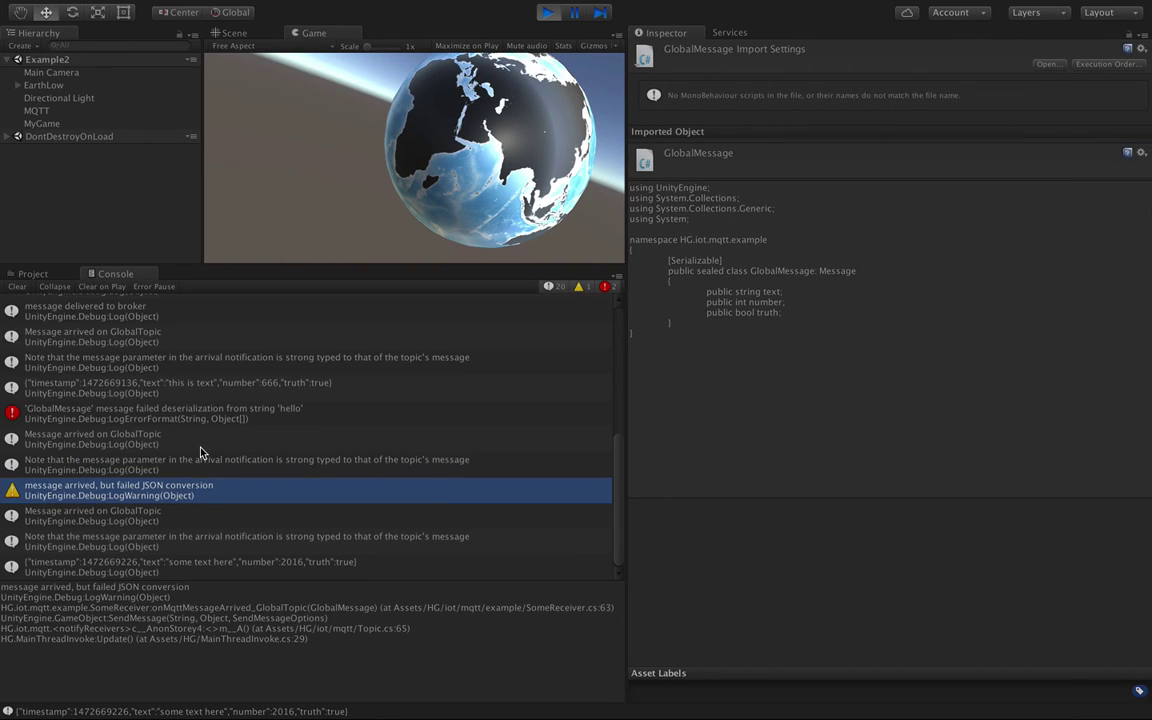
{"action": "left_click", "coordinate": [160, 566]}
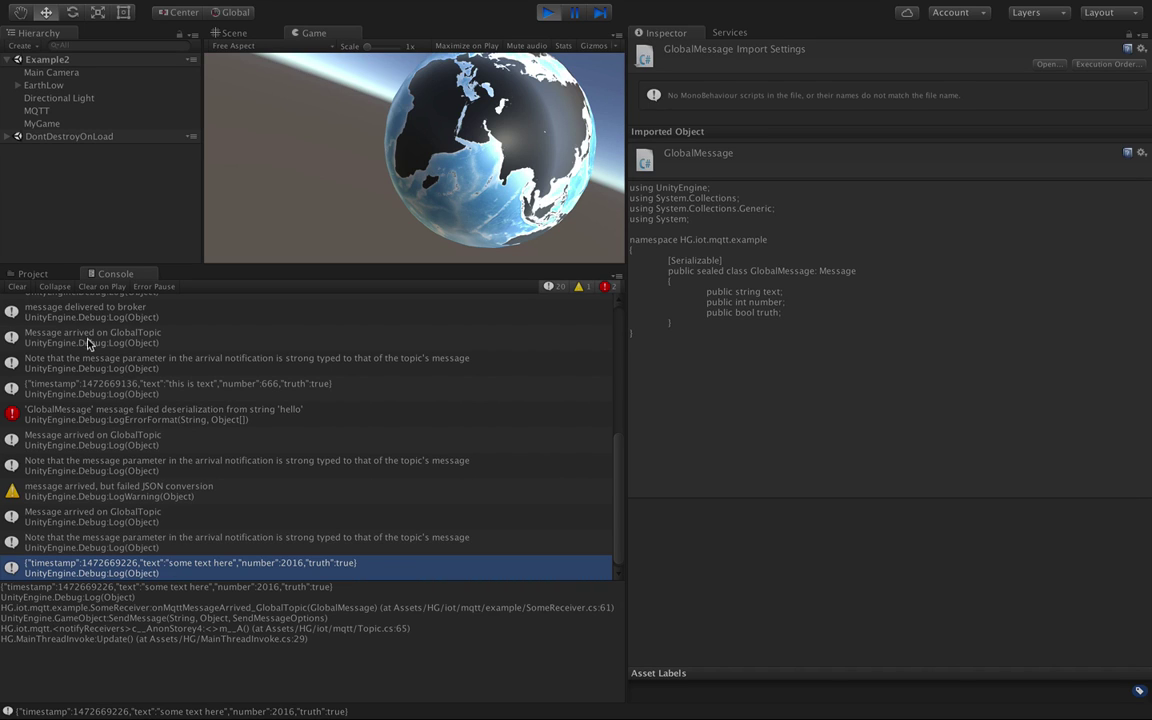
{"action": "left_click", "coordinate": [32, 274]}
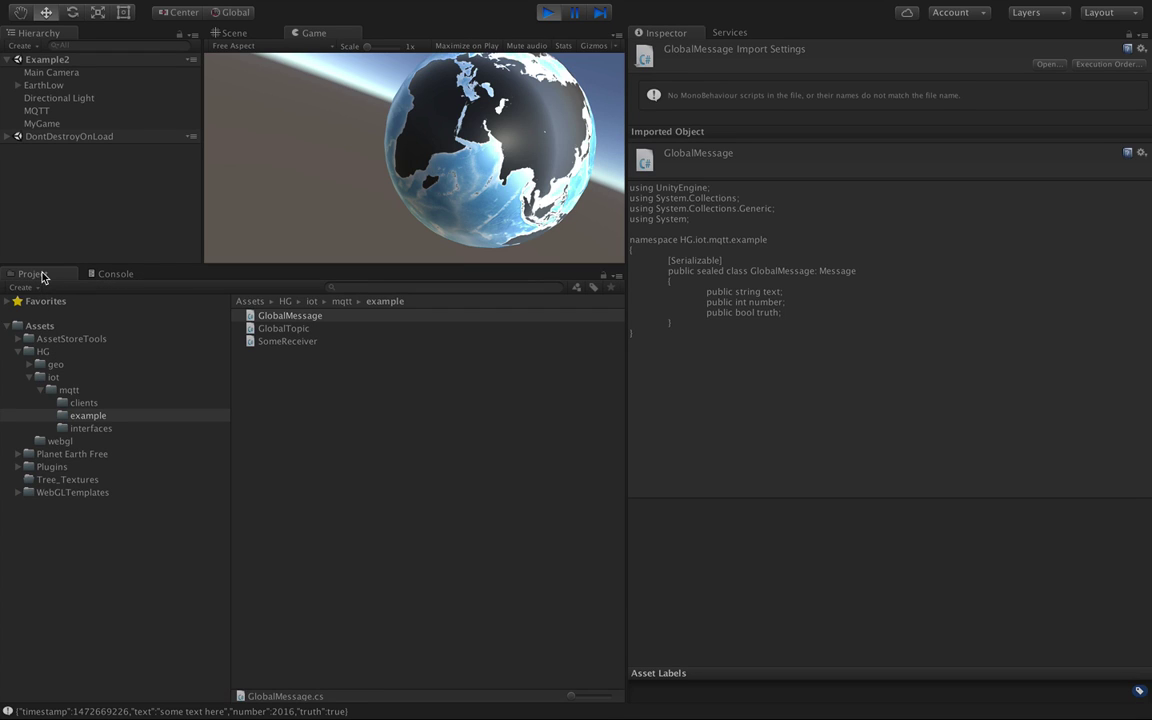
{"action": "left_click", "coordinate": [283, 329]}
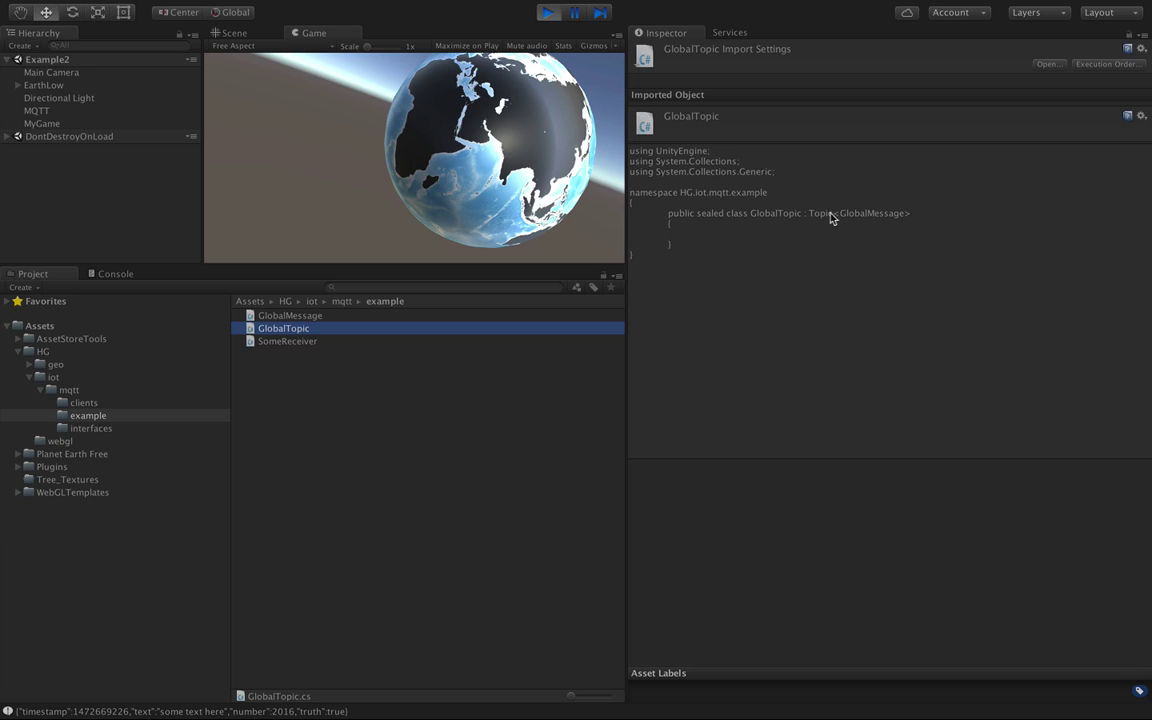
{"action": "left_click", "coordinate": [290, 316]}
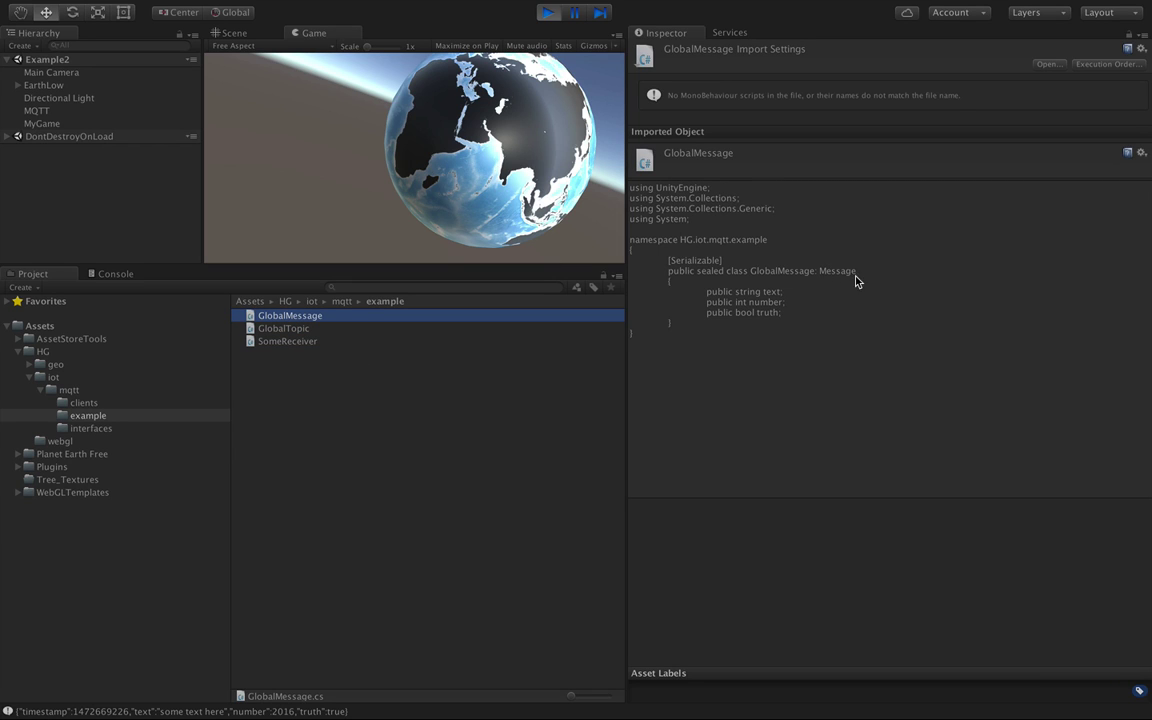
{"action": "left_click", "coordinate": [706, 294]}
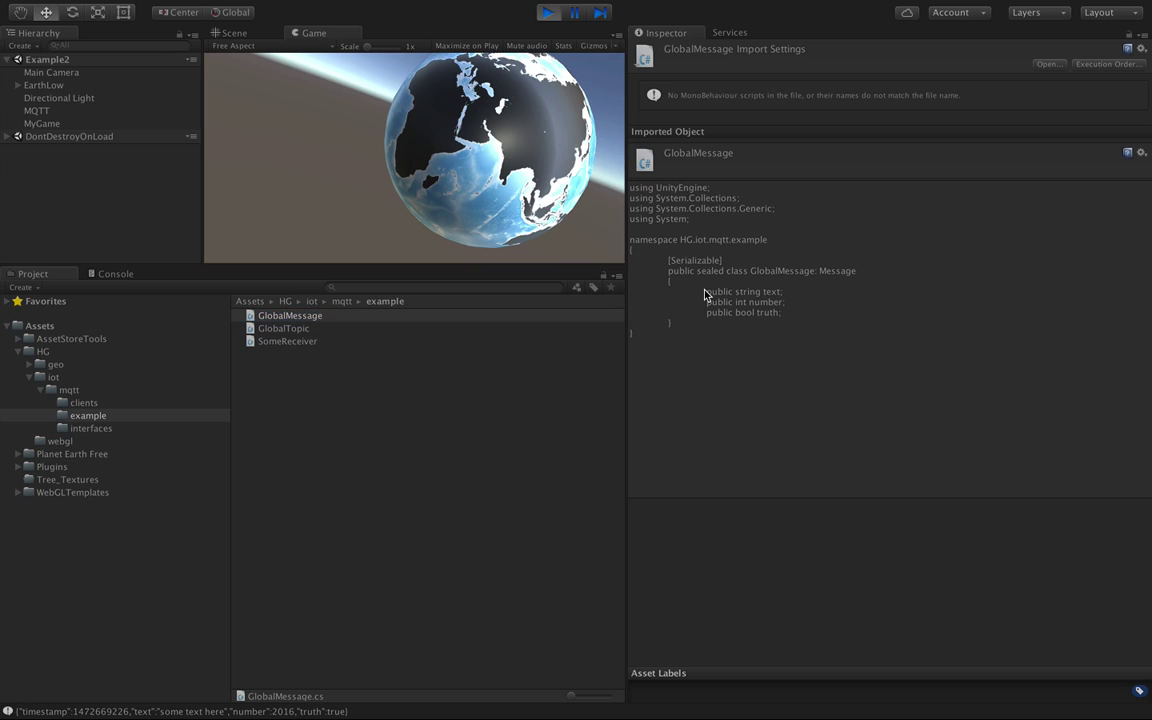